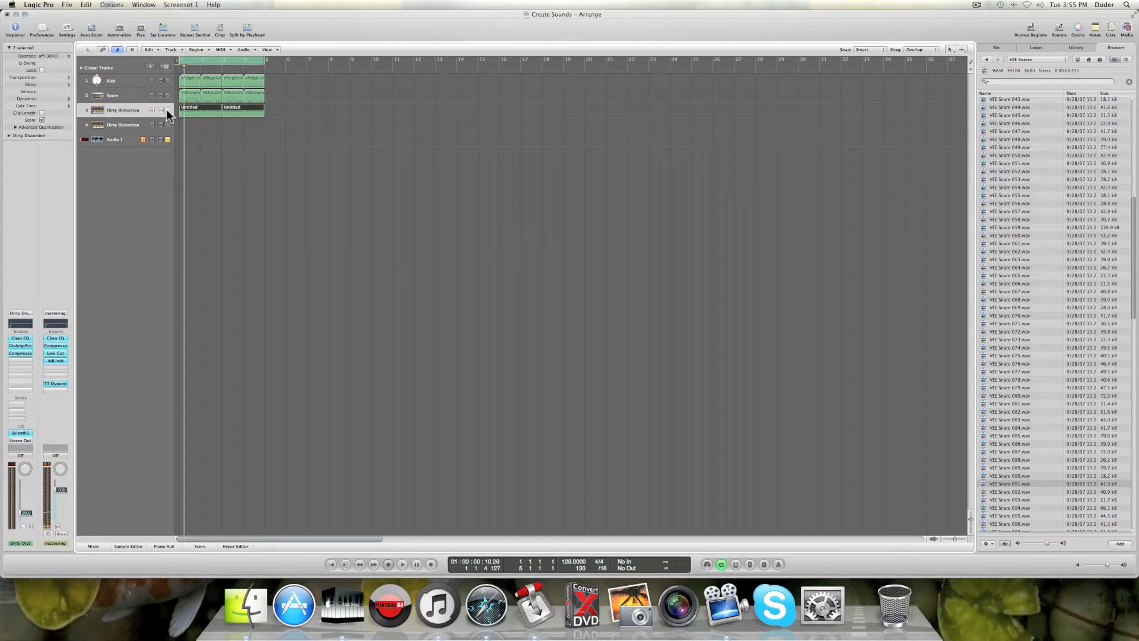
Solo the first Dirty Distortion track and play back the loop to audition its sound
{"action": "left_click", "coordinate": [167, 110]}
{"action": "key", "text": "space"}
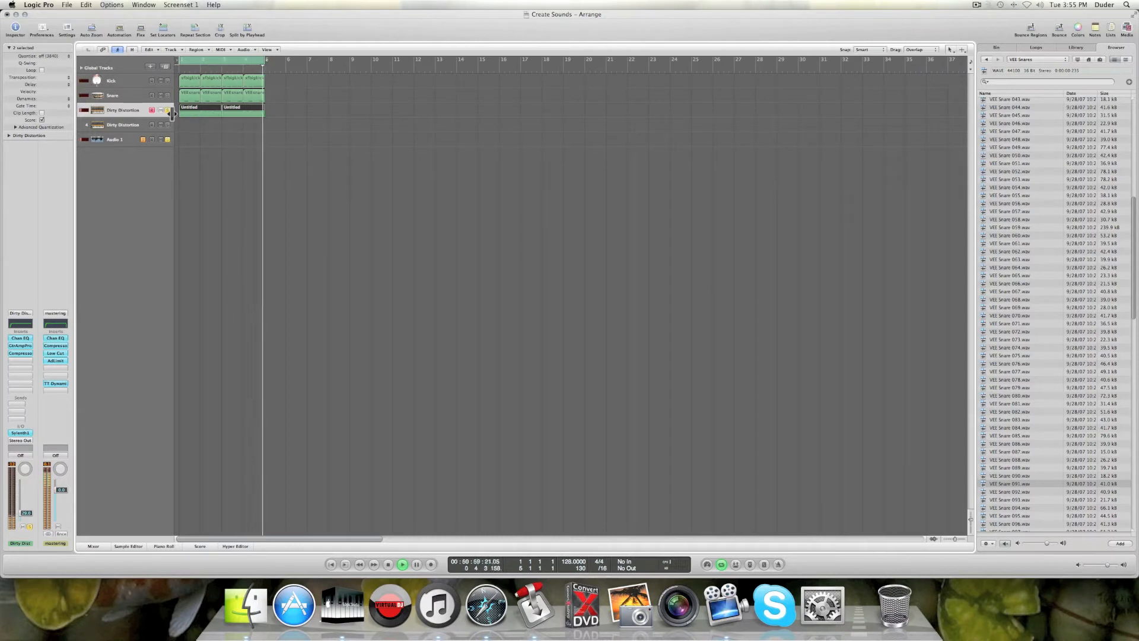
{"action": "key", "text": "space"}
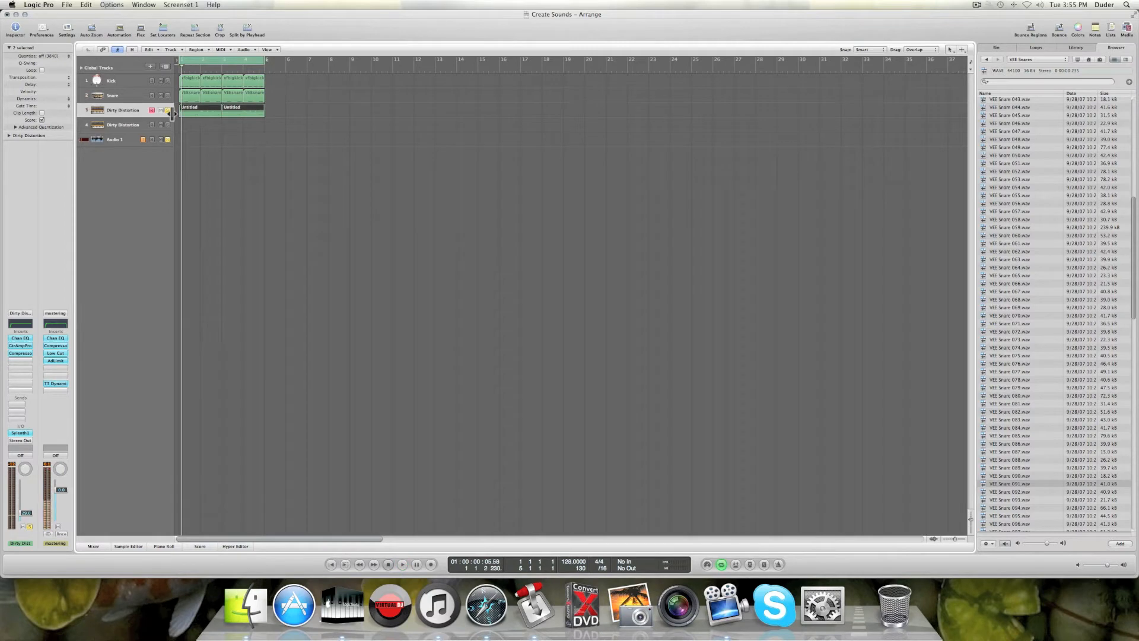
Open the Sylenth1 instrument of the first Dirty Distortion track and place its window over the arrangement
{"action": "left_click", "coordinate": [137, 127]}
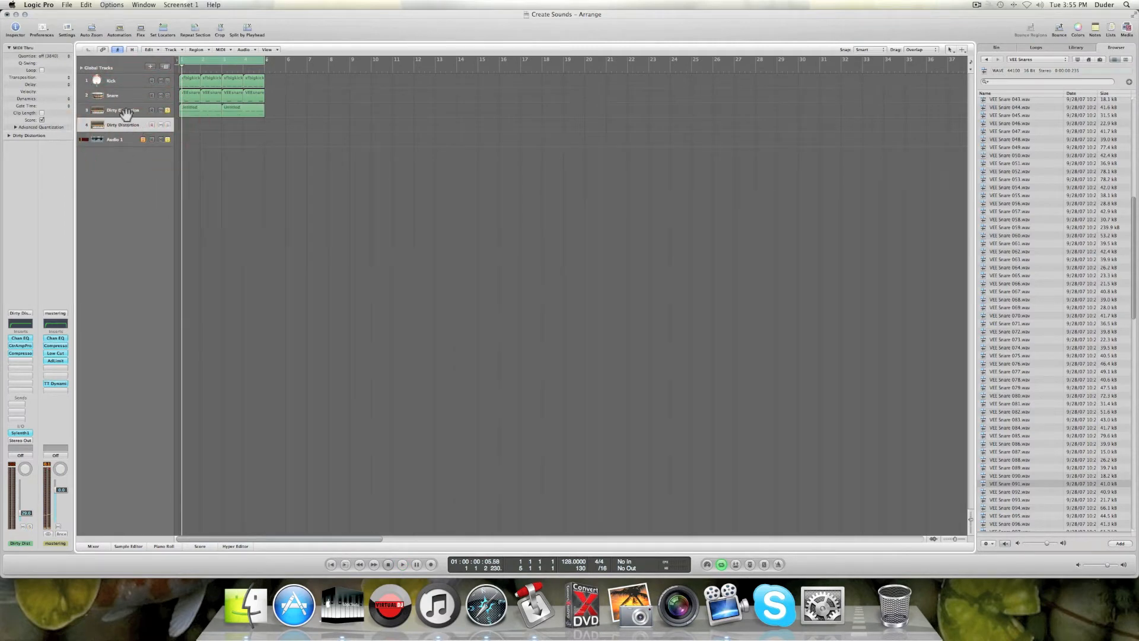
{"action": "left_click", "coordinate": [125, 111]}
{"action": "left_click", "coordinate": [21, 434]}
{"action": "left_click_drag", "start_coordinate": [287, 183], "coordinate": [339, 142]}
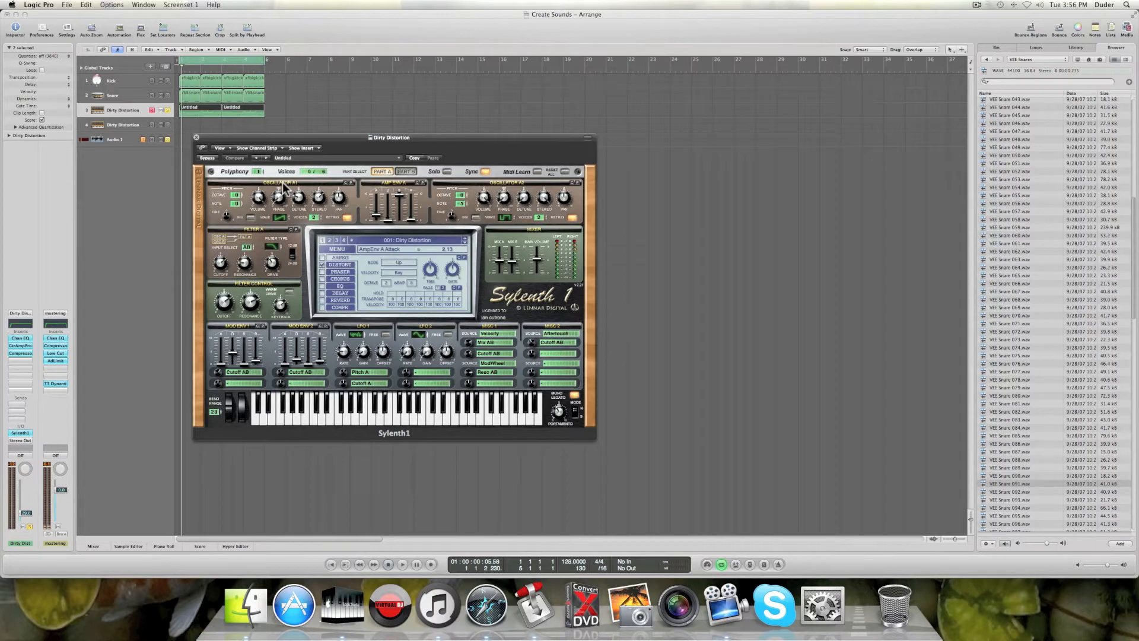
{"action": "left_click", "coordinate": [327, 251]}
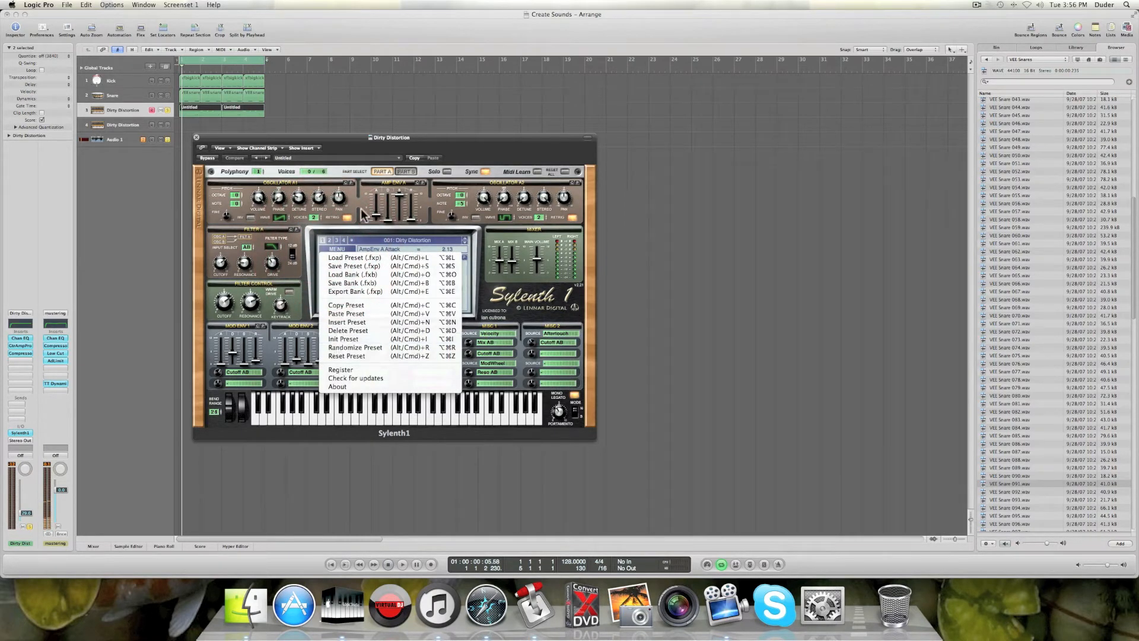
{"action": "left_click", "coordinate": [341, 141]}
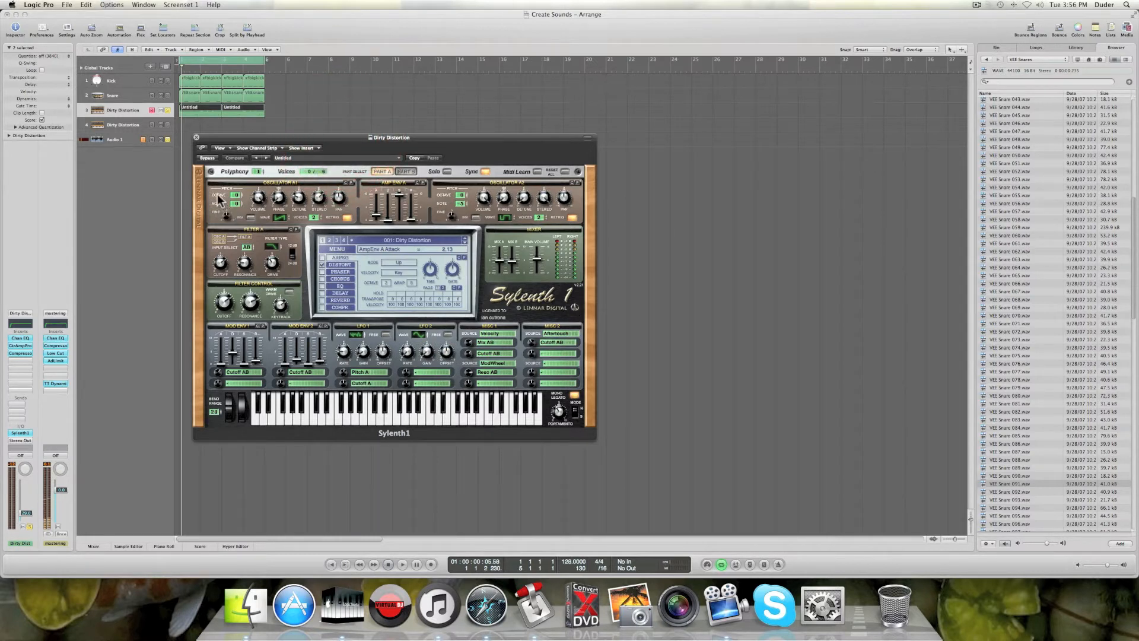
{"action": "left_click_drag", "start_coordinate": [297, 138], "coordinate": [364, 161]}
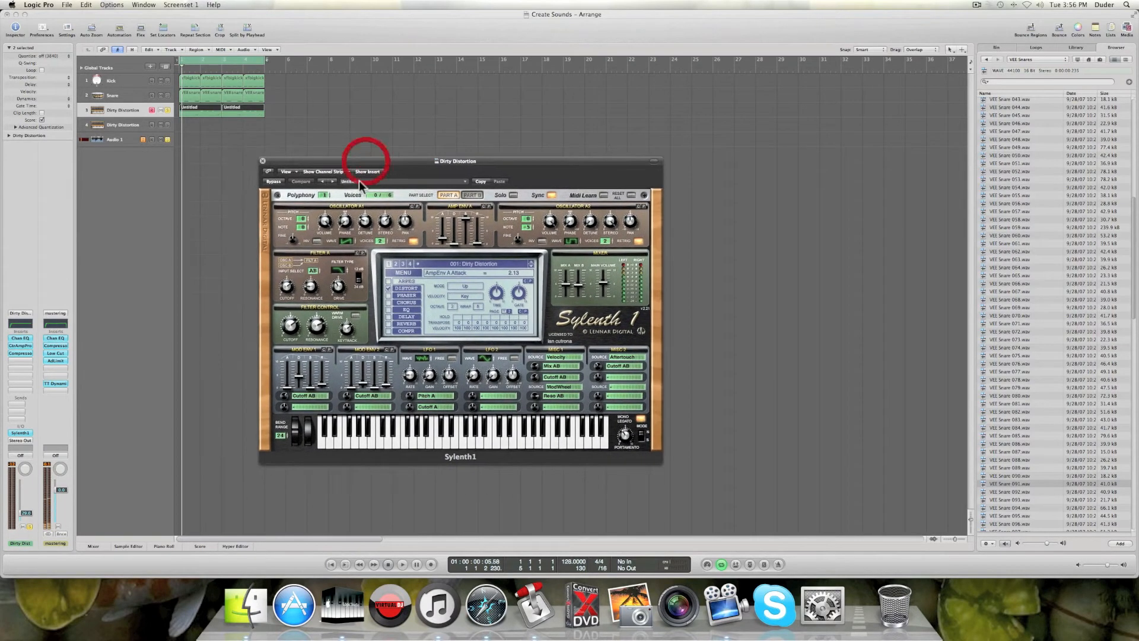
Examine the settings of oscillators A1 and A2 and the attack, decay, sustain and release of Amp Env A
{"action": "left_click", "coordinate": [348, 240]}
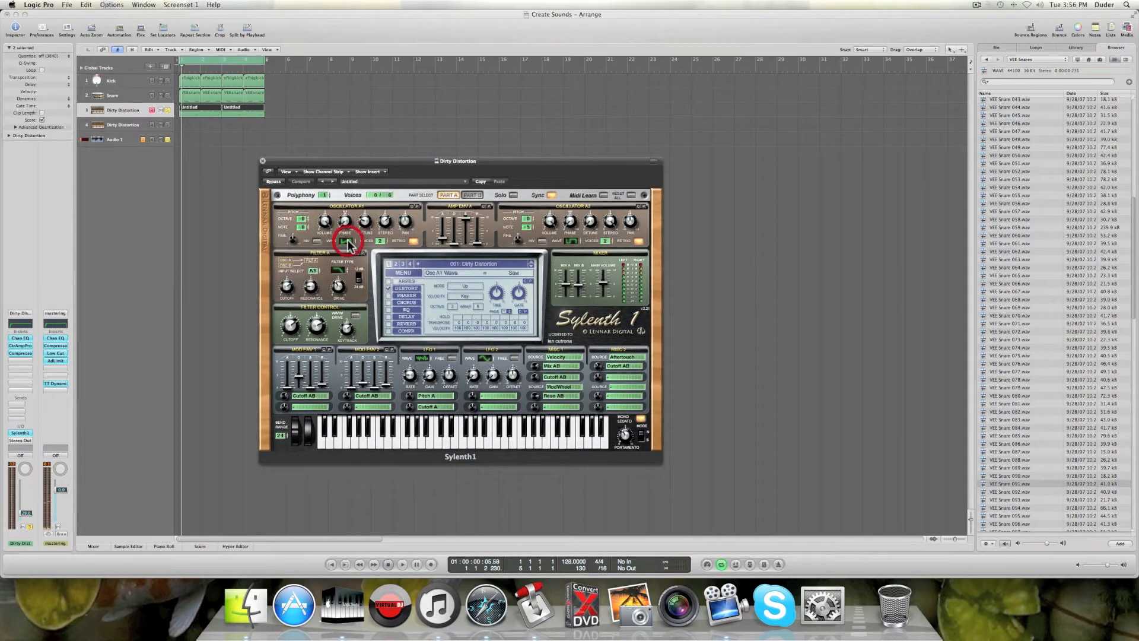
{"action": "left_click", "coordinate": [324, 195]}
{"action": "left_click", "coordinate": [366, 224]}
{"action": "left_click", "coordinate": [386, 222]}
{"action": "left_click", "coordinate": [442, 241]}
{"action": "left_click", "coordinate": [453, 243]}
{"action": "left_click", "coordinate": [467, 218]}
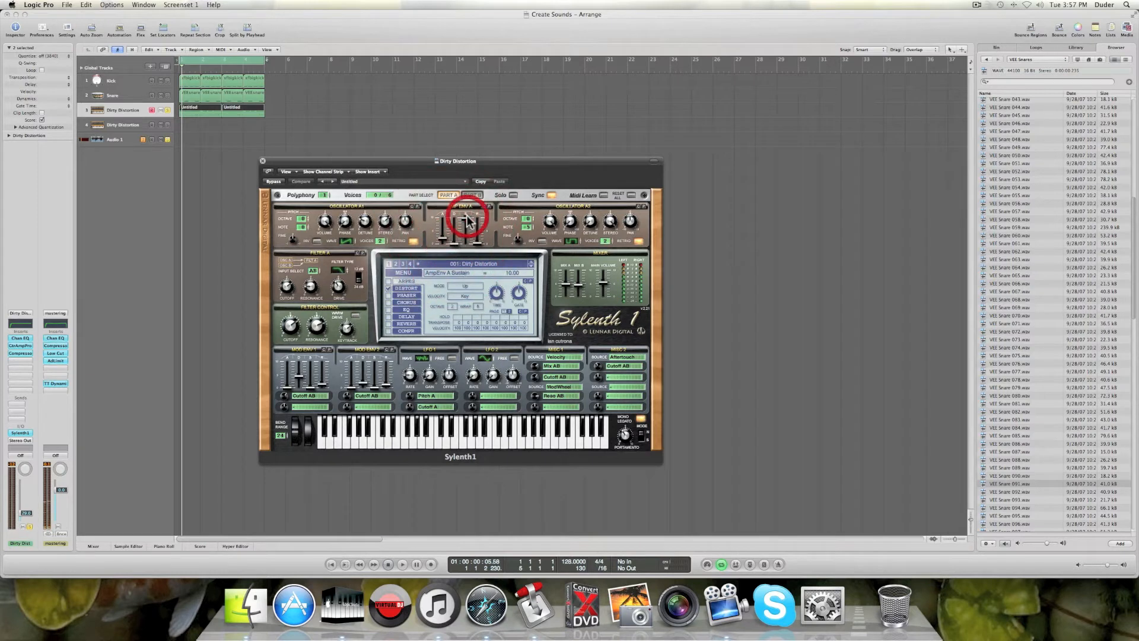
{"action": "left_click", "coordinate": [477, 243]}
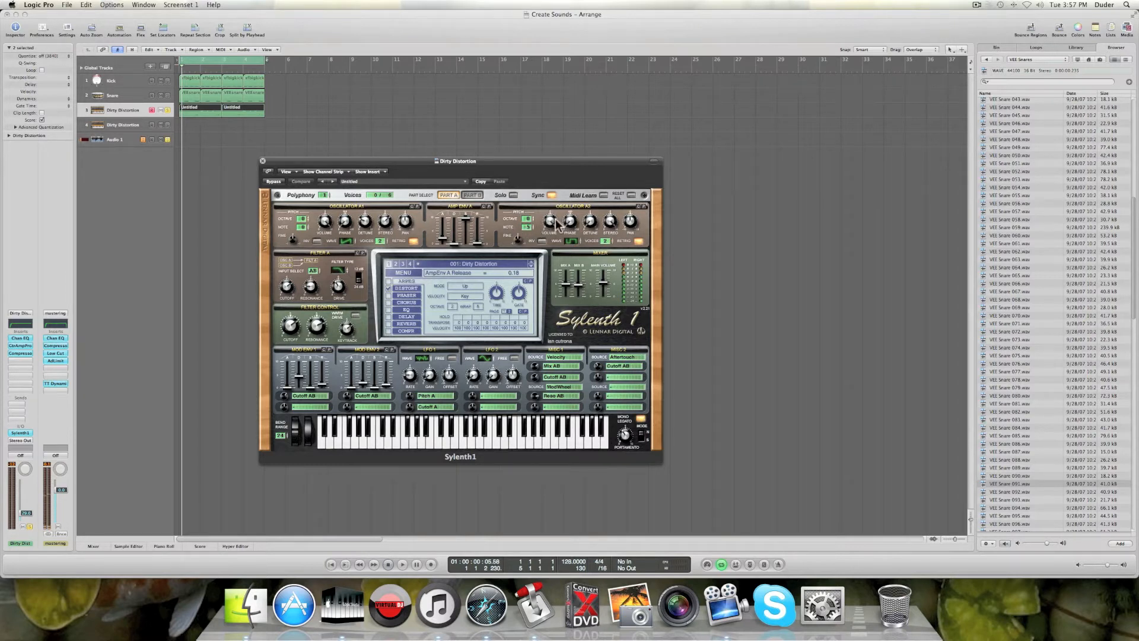
{"action": "left_click", "coordinate": [590, 226]}
{"action": "left_click_drag", "start_coordinate": [612, 232], "coordinate": [613, 209]}
Check Filter A's type, cutoff, resonance and drive, and the cutoff, resonance and keytrack of Filter Control
{"action": "left_click", "coordinate": [336, 272]}
{"action": "left_click", "coordinate": [287, 287]}
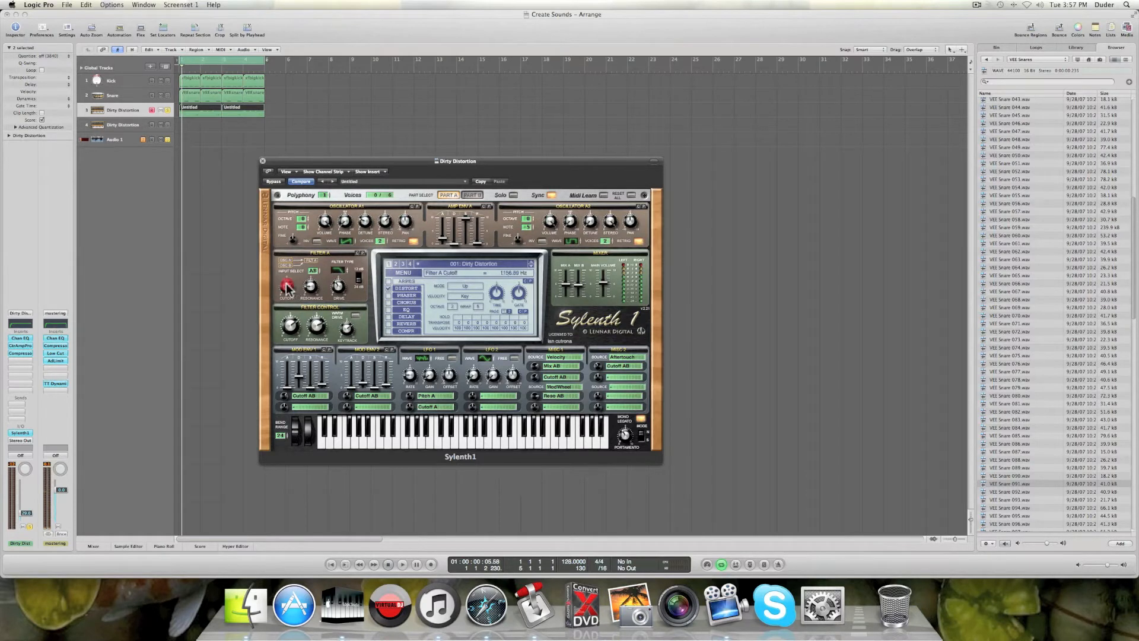
{"action": "left_click", "coordinate": [287, 286]}
{"action": "left_click", "coordinate": [311, 289]}
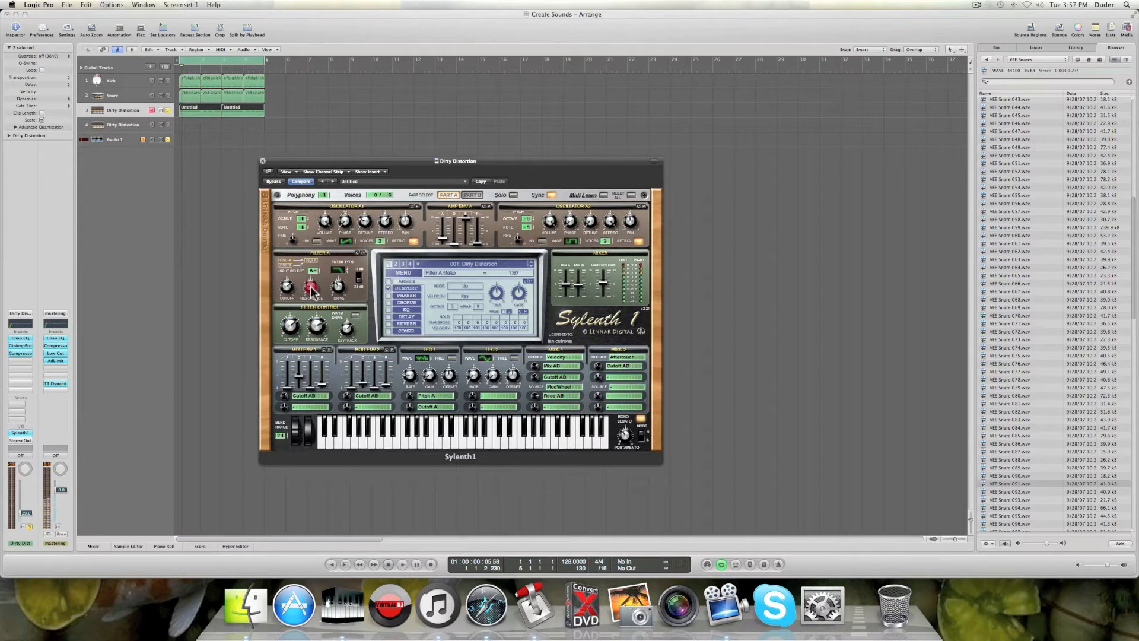
{"action": "left_click", "coordinate": [337, 288]}
{"action": "left_click", "coordinate": [337, 288]}
{"action": "left_click", "coordinate": [290, 325]}
{"action": "left_click", "coordinate": [317, 326]}
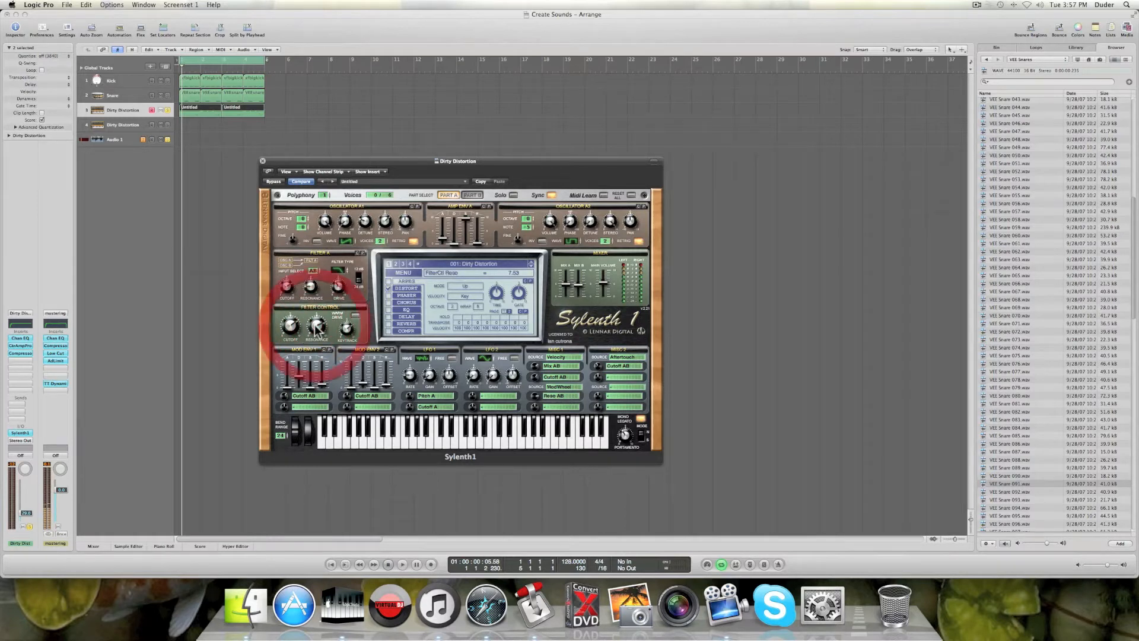
{"action": "left_click", "coordinate": [346, 330]}
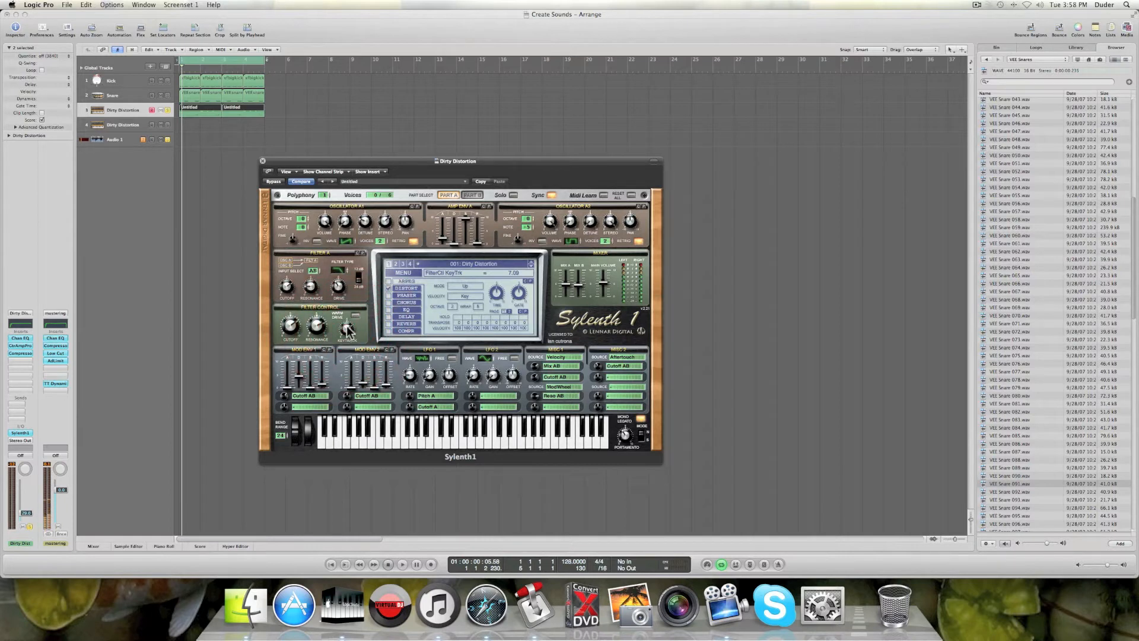
Switch to Part B, check oscillator B1's wave, detune and stereo settings, and return to Part A
{"action": "left_click", "coordinate": [475, 193]}
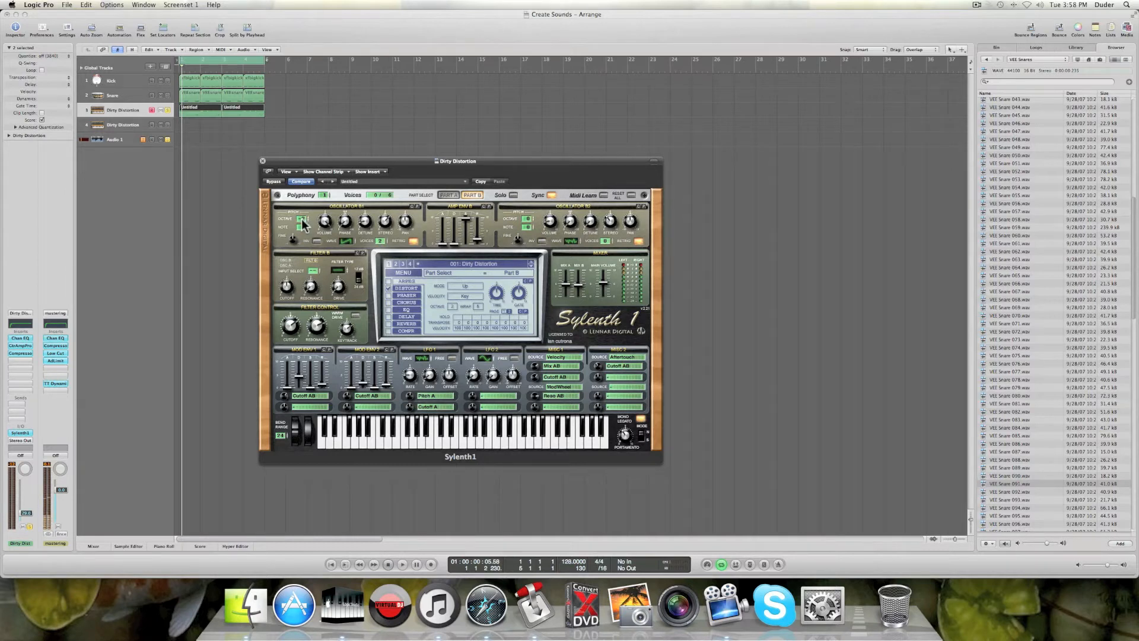
{"action": "left_click", "coordinate": [343, 241]}
{"action": "left_click", "coordinate": [364, 223]}
{"action": "left_click", "coordinate": [386, 221]}
{"action": "left_click", "coordinate": [449, 195]}
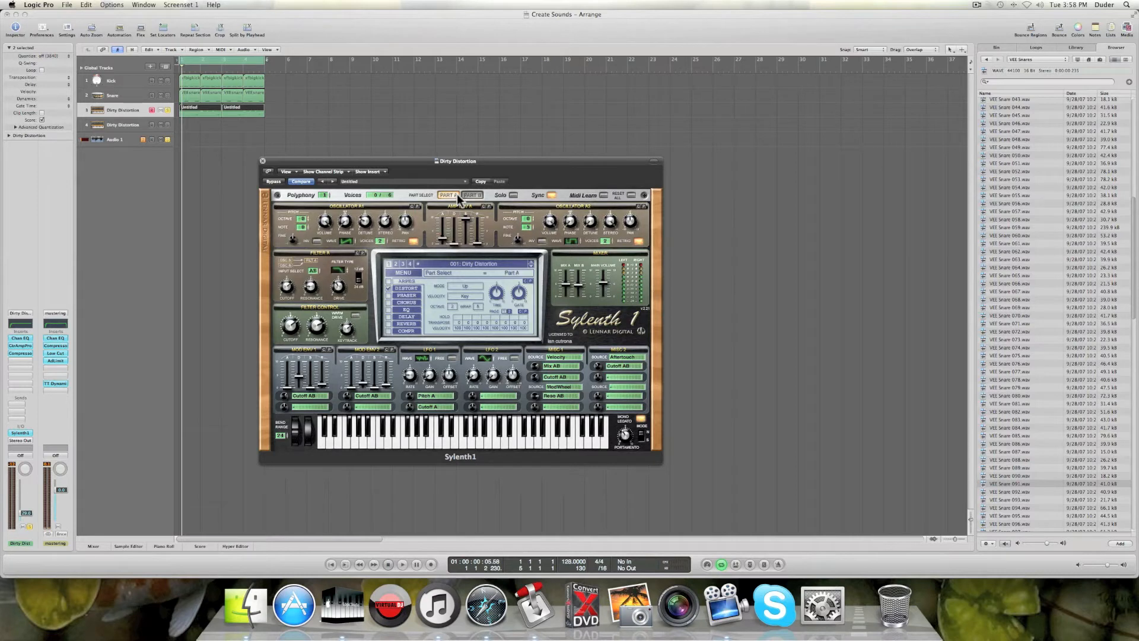
Check Mod Env 1's modulation amount and its attack, decay, sustain and release values
{"action": "left_click", "coordinate": [284, 396]}
{"action": "left_click", "coordinate": [287, 390]}
{"action": "left_click", "coordinate": [299, 376]}
{"action": "left_click", "coordinate": [311, 390]}
{"action": "left_click", "coordinate": [321, 385]}
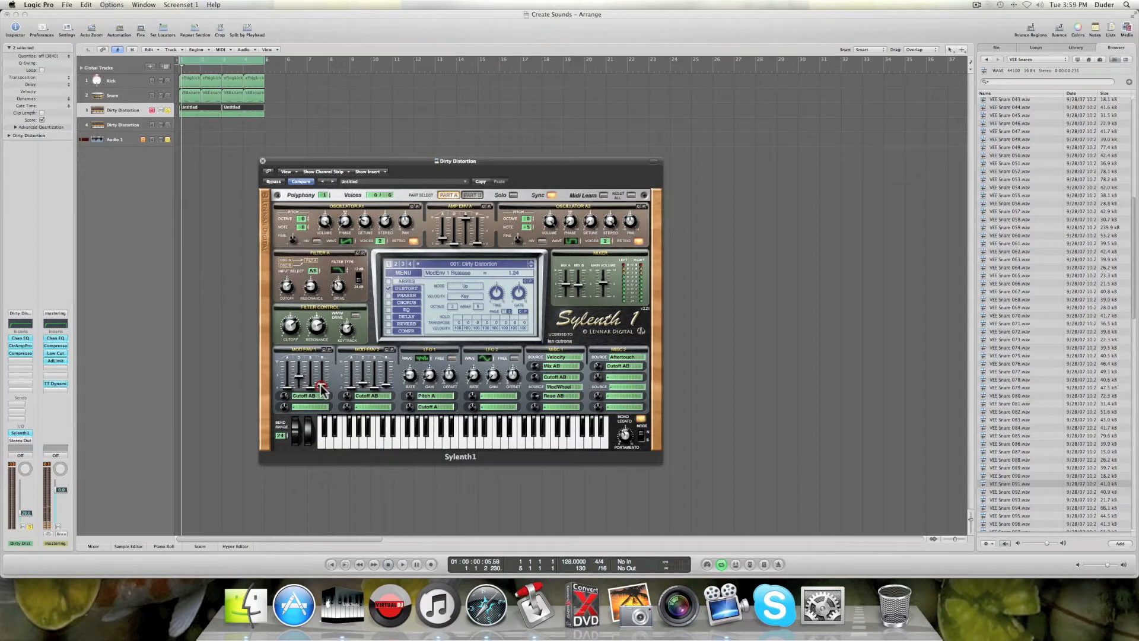
Check Mod Env 2's destination, modulation amount and attack, decay, sustain and release values
{"action": "left_click", "coordinate": [370, 396]}
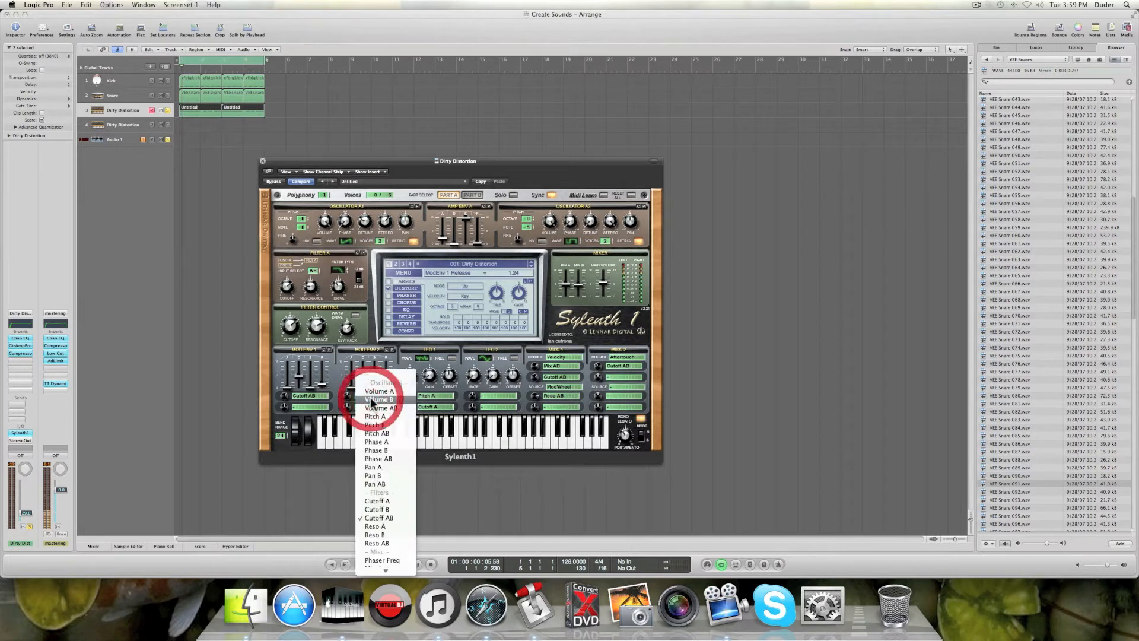
{"action": "left_click", "coordinate": [334, 389]}
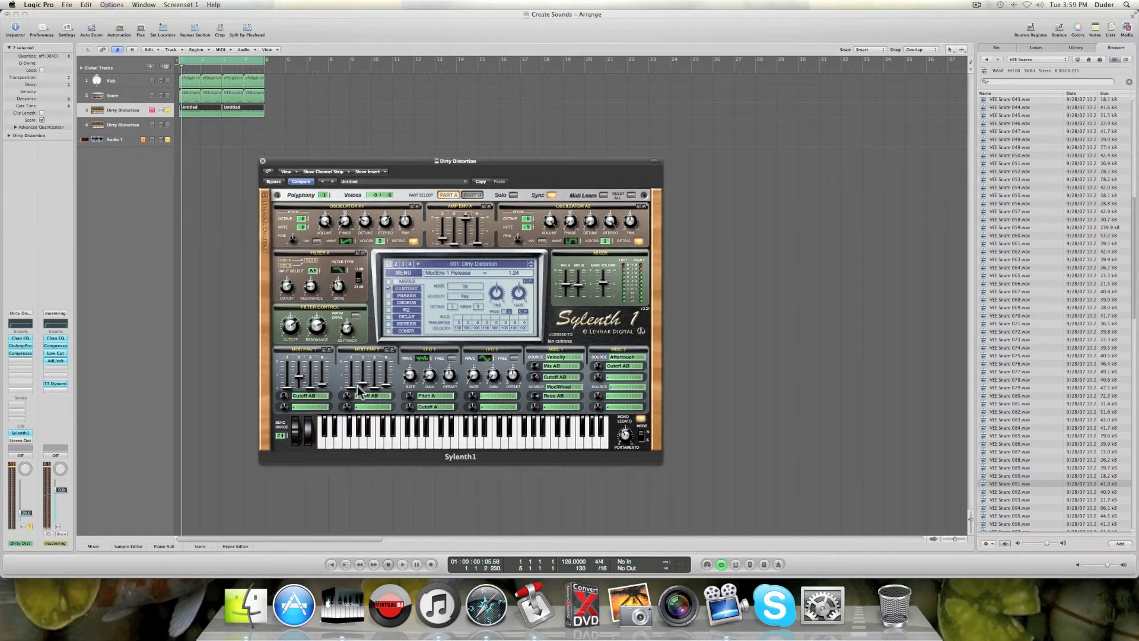
{"action": "left_click", "coordinate": [363, 384]}
{"action": "left_click", "coordinate": [351, 387]}
{"action": "left_click", "coordinate": [377, 390]}
{"action": "left_click", "coordinate": [387, 387]}
{"action": "left_click", "coordinate": [346, 395]}
Examine LFO 1's wave, rate and gain along with both of its modulation destinations and amounts
{"action": "left_click", "coordinate": [423, 358]}
{"action": "left_click", "coordinate": [410, 376]}
{"action": "left_click", "coordinate": [429, 376]}
{"action": "left_click", "coordinate": [426, 397]}
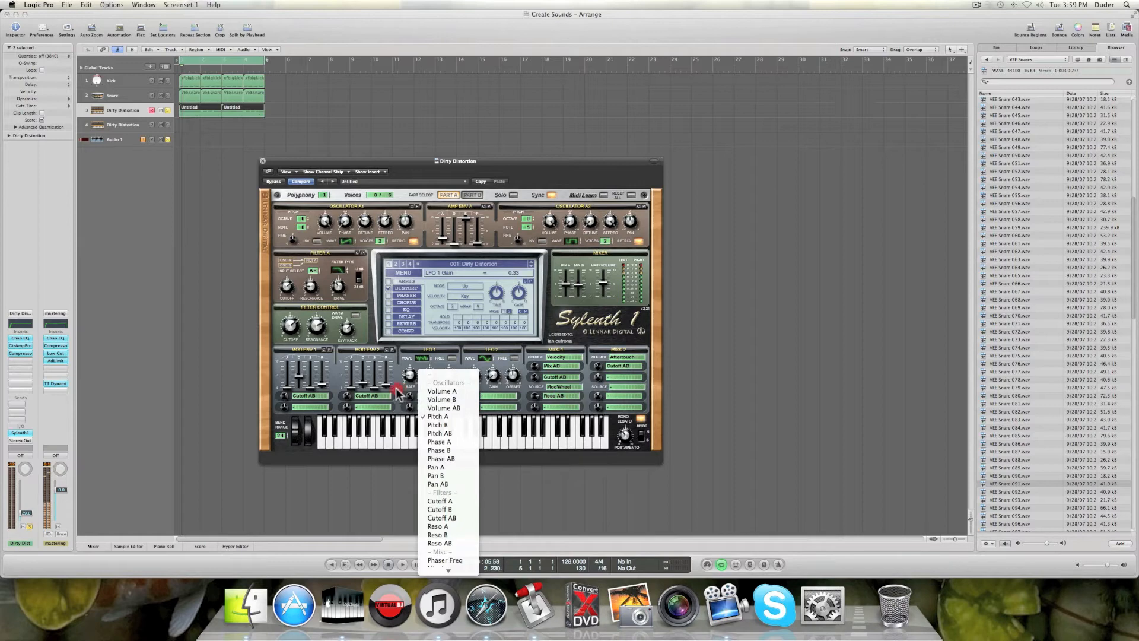
{"action": "left_click", "coordinate": [393, 392]}
{"action": "left_click", "coordinate": [410, 396]}
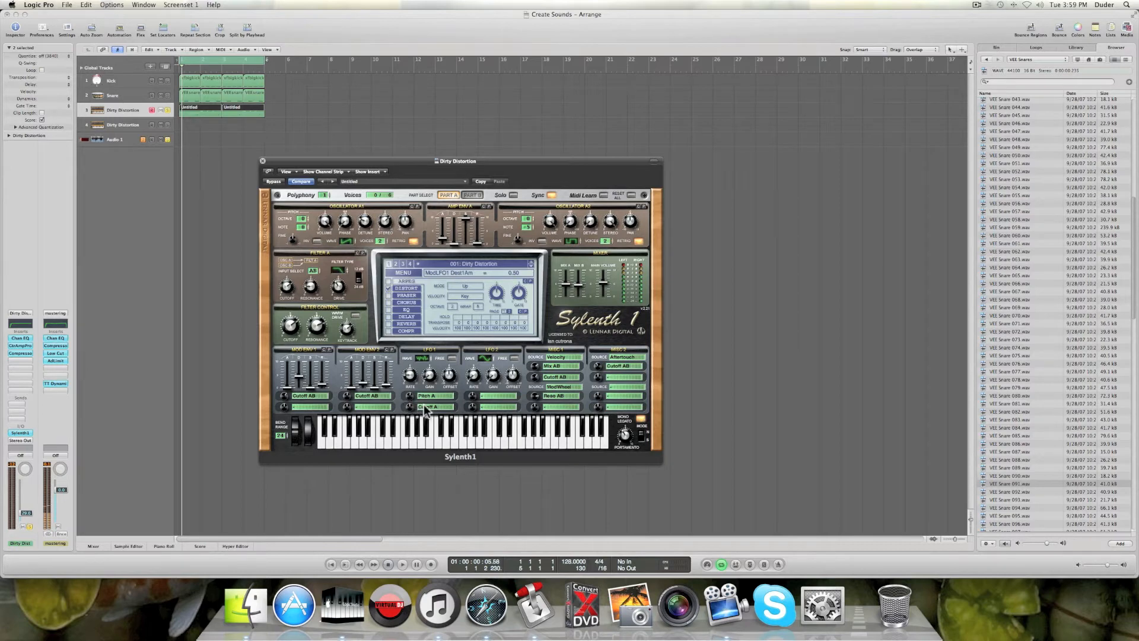
{"action": "left_click", "coordinate": [425, 406]}
{"action": "left_click", "coordinate": [398, 396]}
{"action": "left_click_drag", "start_coordinate": [411, 406], "coordinate": [410, 405]}
Examine the Velocity modulation source in Misc 1, including both of its destinations and their amounts
{"action": "left_click", "coordinate": [565, 358]}
{"action": "left_click", "coordinate": [543, 356]}
{"action": "left_click", "coordinate": [619, 356]}
{"action": "left_click", "coordinate": [547, 358]}
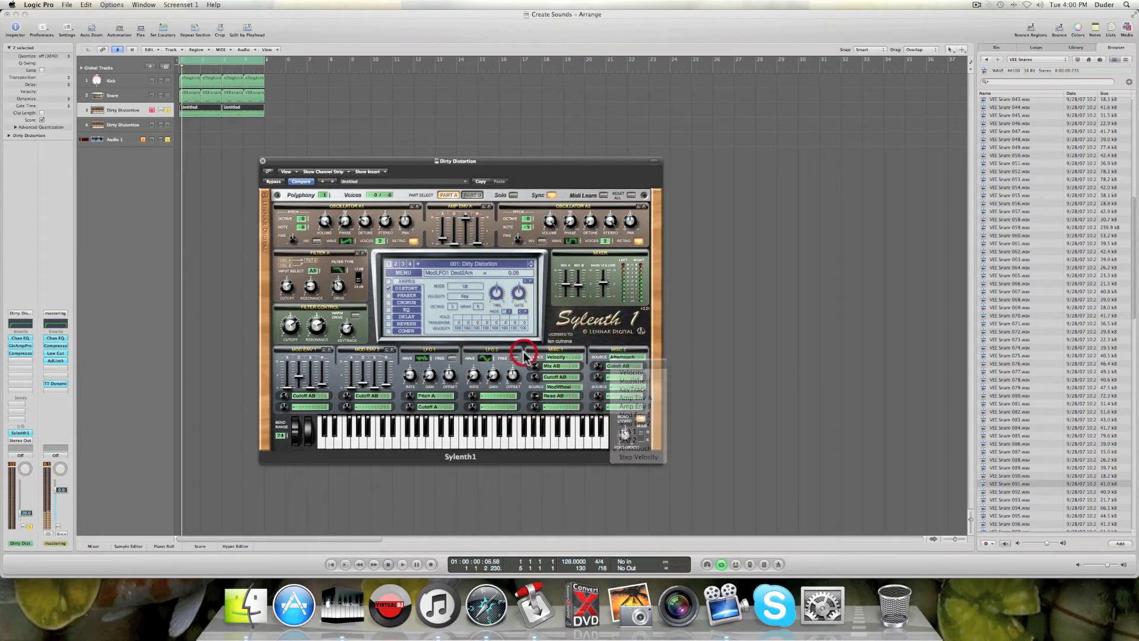
{"action": "left_click", "coordinate": [550, 366]}
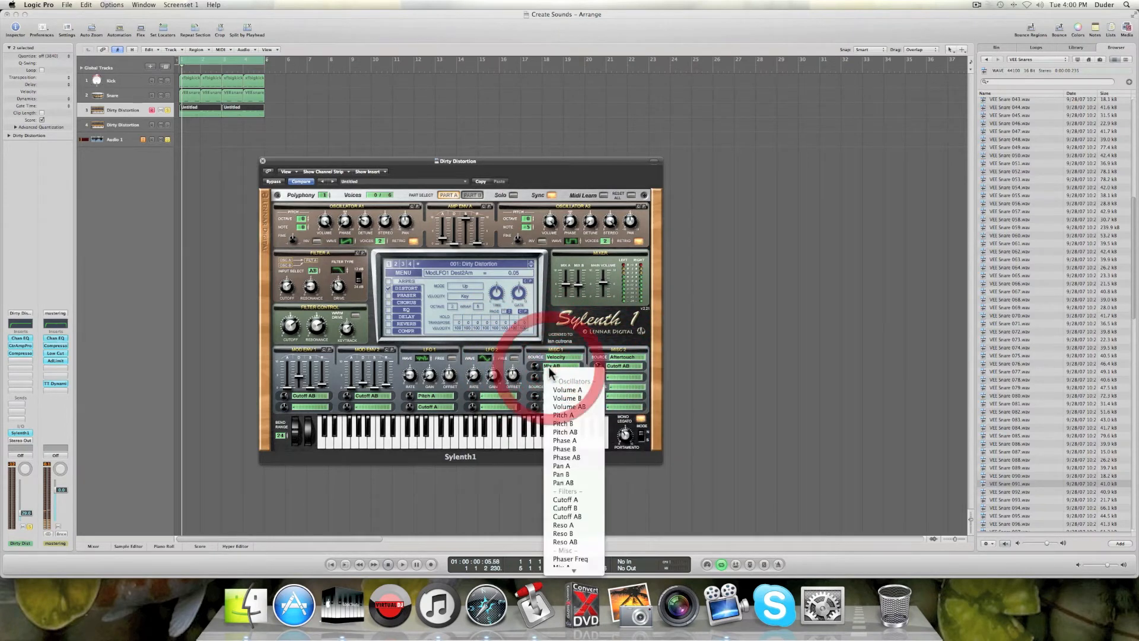
{"action": "left_click", "coordinate": [517, 375]}
{"action": "left_click", "coordinate": [536, 366]}
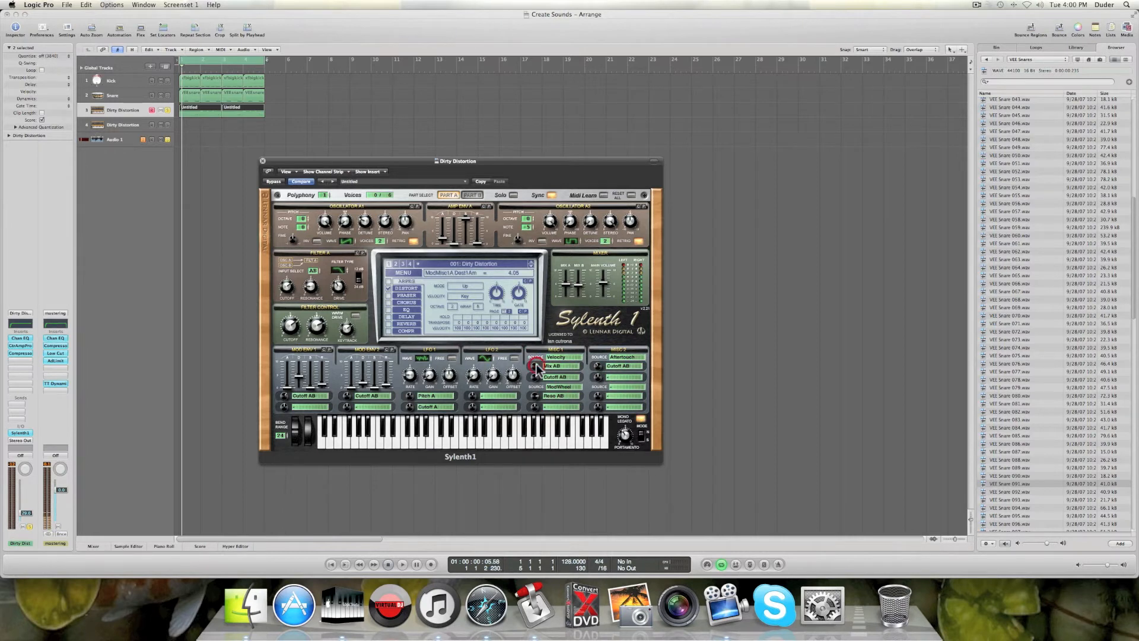
{"action": "left_click", "coordinate": [554, 376]}
{"action": "left_click", "coordinate": [534, 354]}
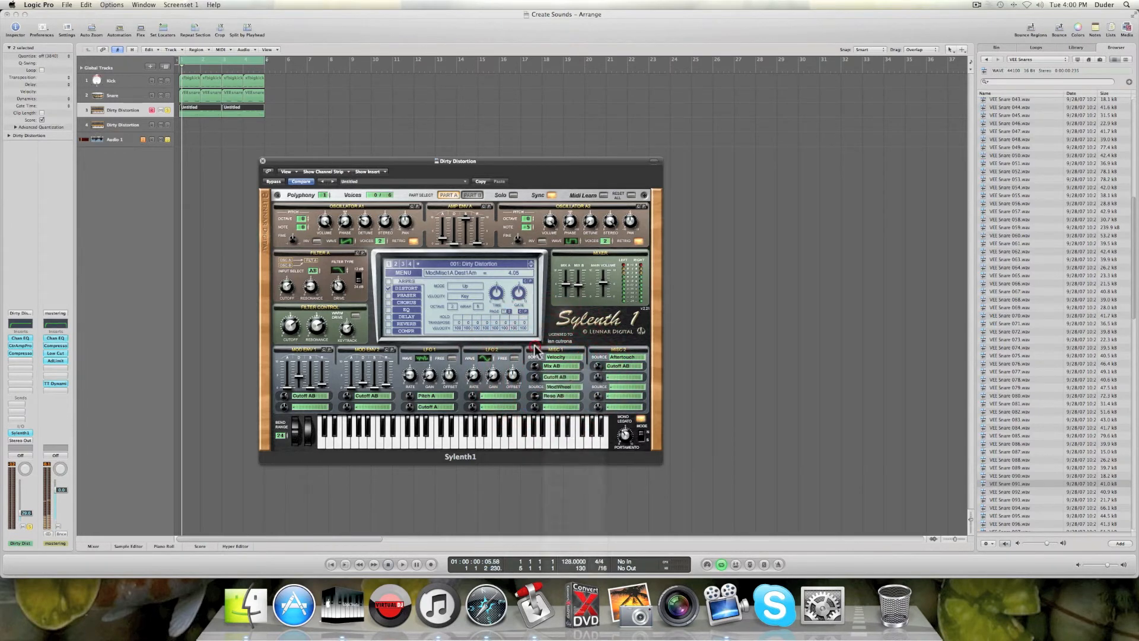
{"action": "left_click", "coordinate": [535, 378]}
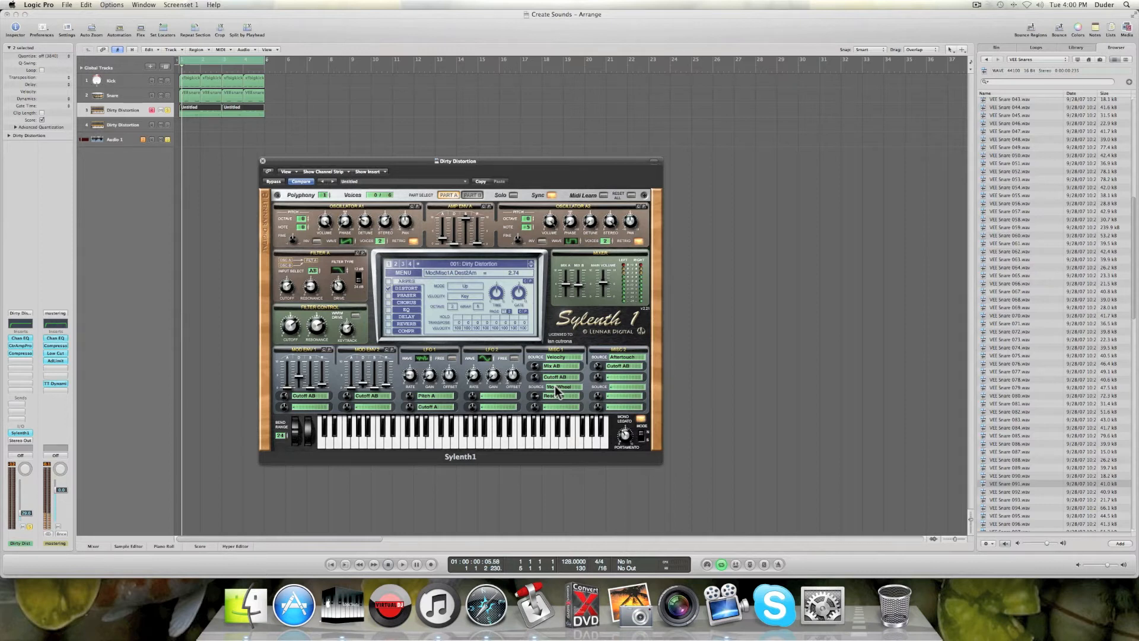
Check the Aftertouch and ModWheel modulation routings with their amounts, and the portamento time
{"action": "left_click", "coordinate": [618, 348]}
{"action": "left_click", "coordinate": [612, 366]}
{"action": "left_click", "coordinate": [605, 356]}
{"action": "left_click", "coordinate": [598, 367]}
{"action": "left_click", "coordinate": [565, 386]}
{"action": "left_click", "coordinate": [542, 386]}
{"action": "left_click", "coordinate": [534, 396]}
{"action": "left_click", "coordinate": [625, 432]}
{"action": "left_click", "coordinate": [532, 196]}
Bypass the Channel EQ, Guitar Amp Pro and Compressor inserts on the synth track and close the Sylenth1 window
{"action": "left_click", "coordinate": [21, 345]}
{"action": "left_click", "coordinate": [21, 339], "text": "alt"}
{"action": "left_click", "coordinate": [24, 345], "text": "alt"}
{"action": "left_click", "coordinate": [26, 354], "text": "alt"}
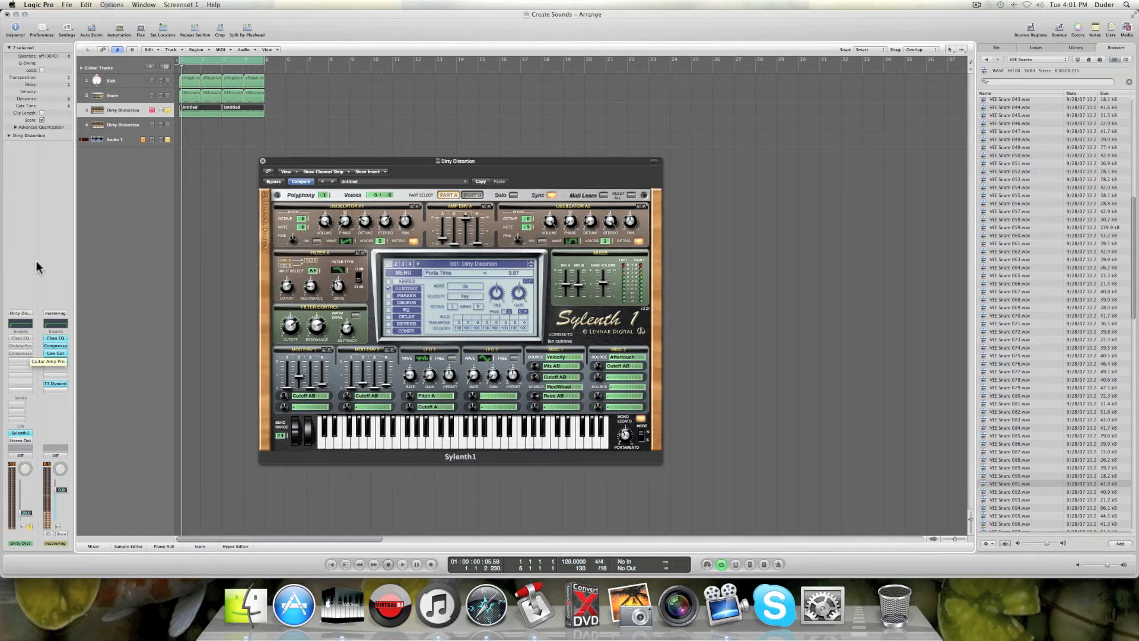
{"action": "left_click", "coordinate": [262, 161]}
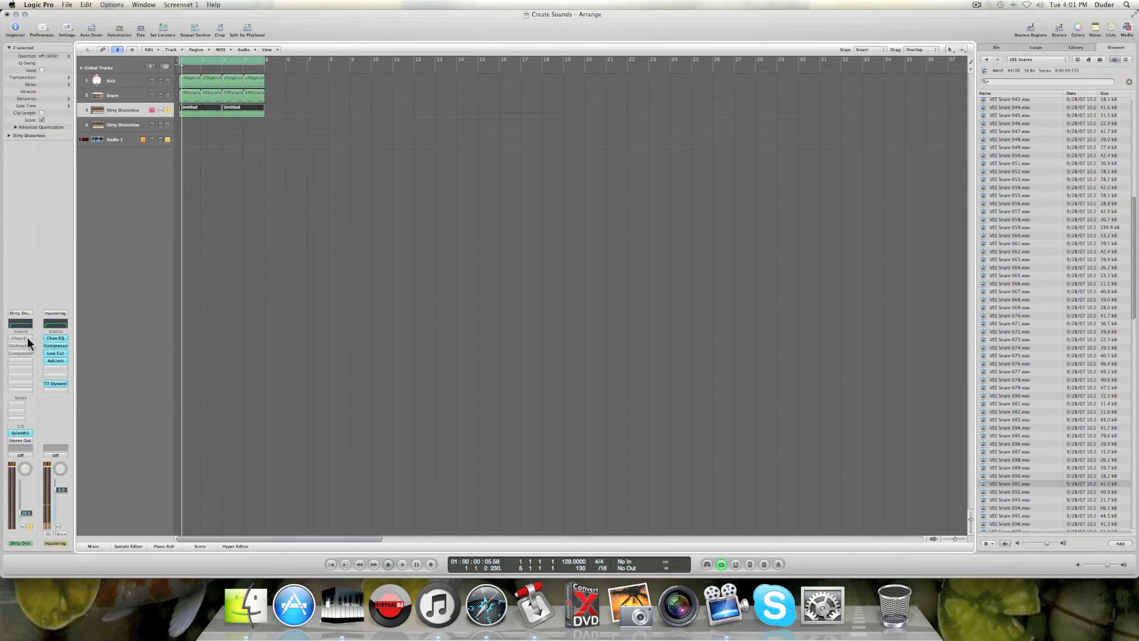
Open the synth track's Channel EQ, take it out of bypass and close its window
{"action": "left_click", "coordinate": [27, 338]}
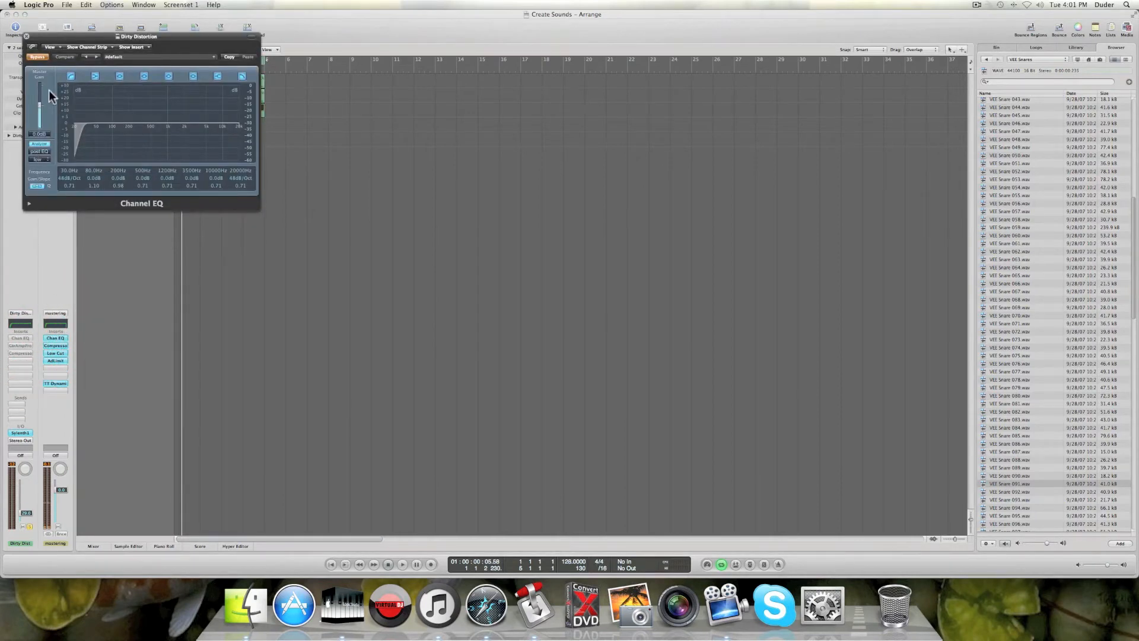
{"action": "left_click", "coordinate": [43, 56]}
{"action": "left_click", "coordinate": [26, 37]}
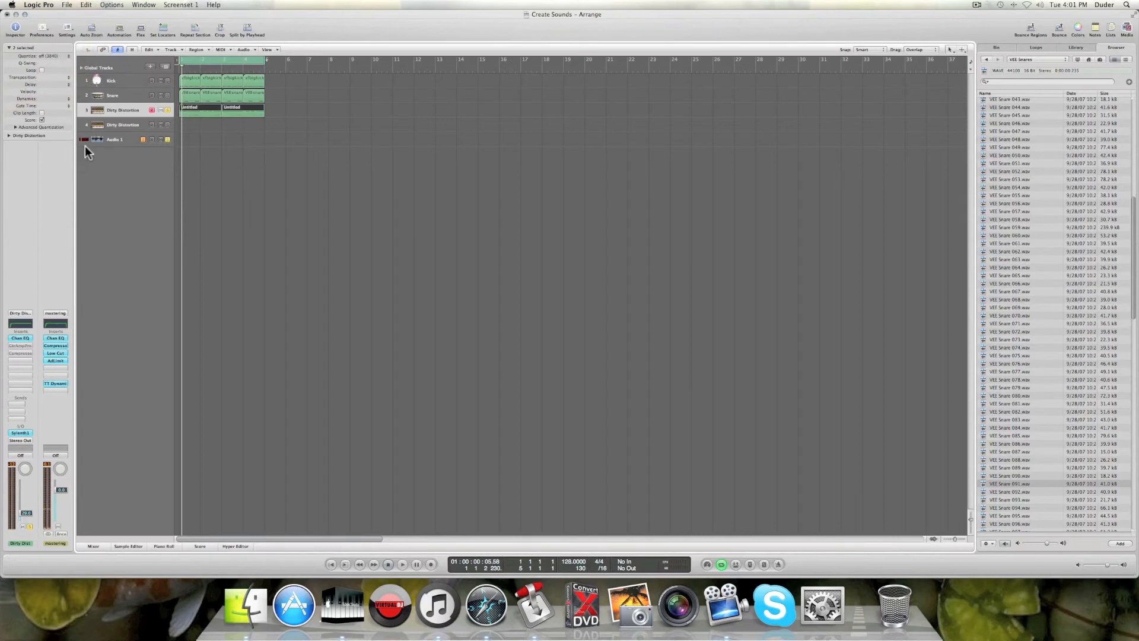
Open the synth track's Guitar Amp Pro insert, move its window clear of the channel strip and take it out of bypass
{"action": "left_click", "coordinate": [20, 346]}
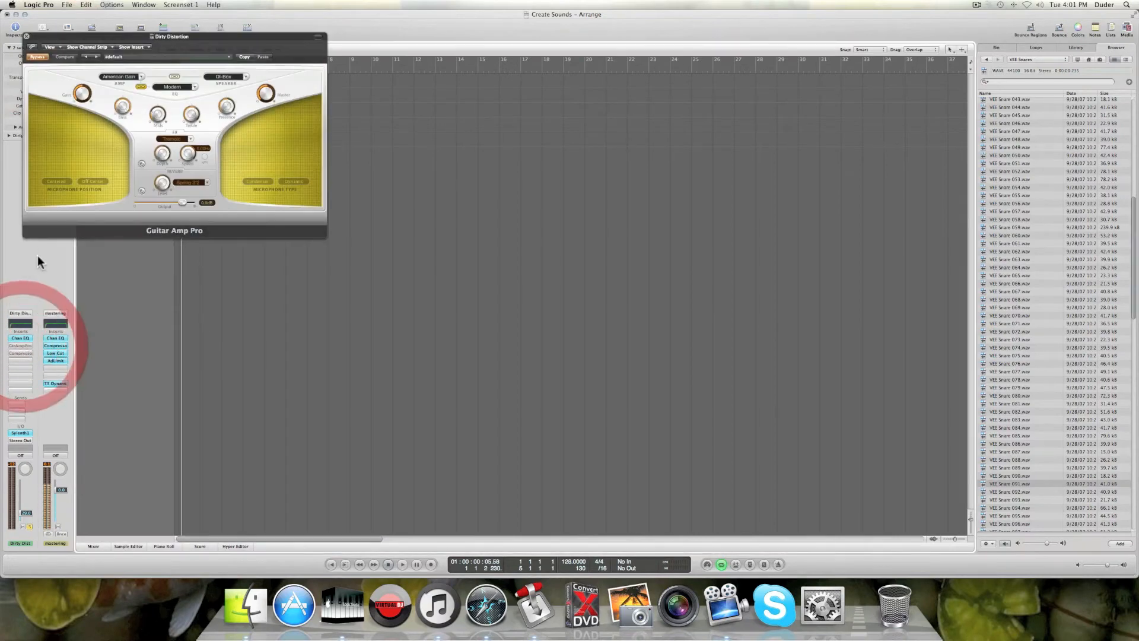
{"action": "left_click_drag", "start_coordinate": [109, 36], "coordinate": [117, 100]}
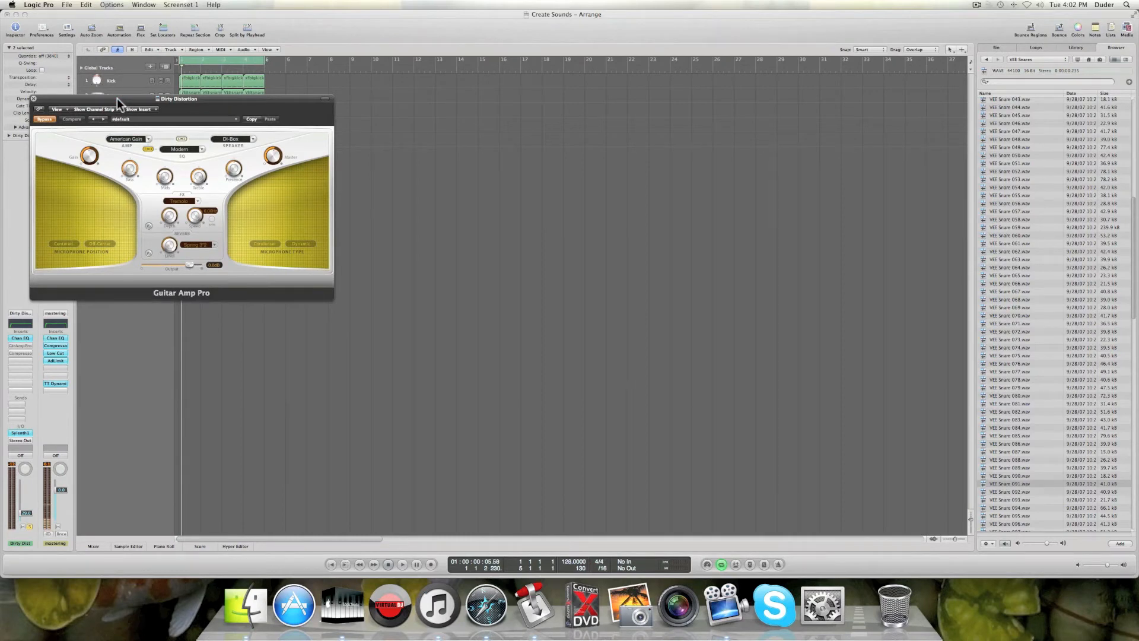
{"action": "left_click_drag", "start_coordinate": [116, 98], "coordinate": [114, 106]}
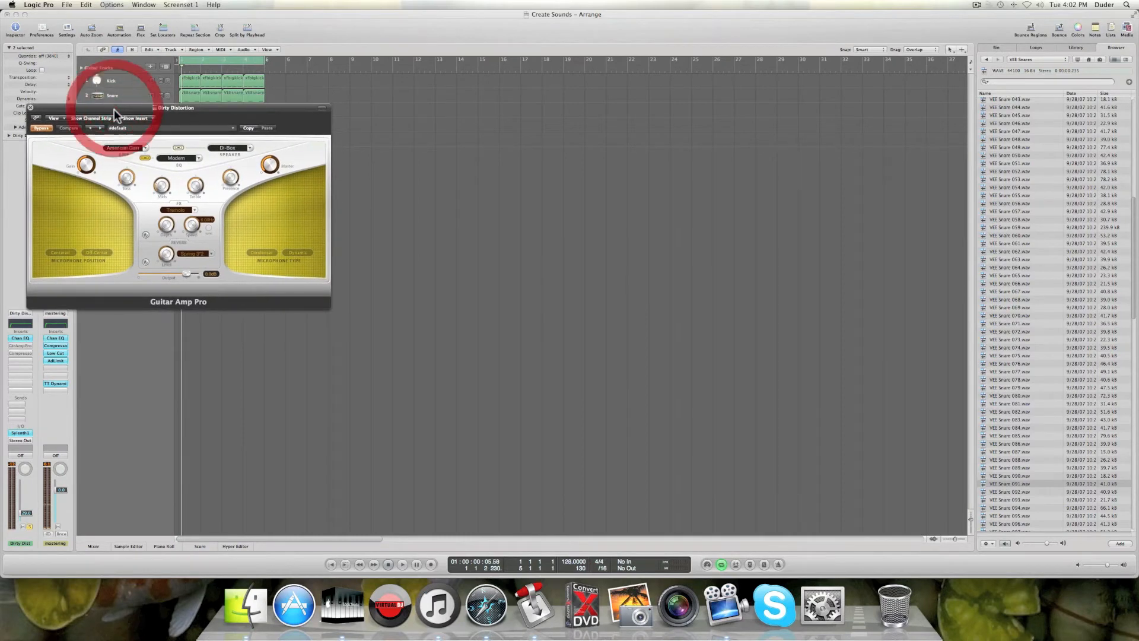
{"action": "left_click", "coordinate": [45, 130]}
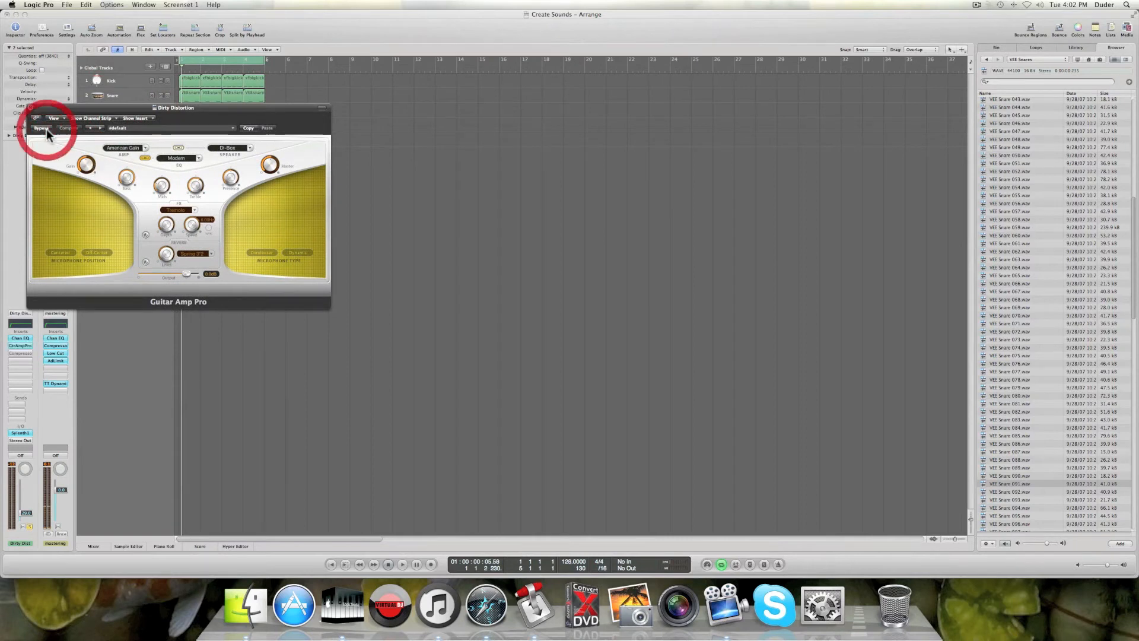
Examine Guitar Amp Pro's amp model, gain, speaker, EQ, presence and master settings, and close its window
{"action": "left_click", "coordinate": [131, 145]}
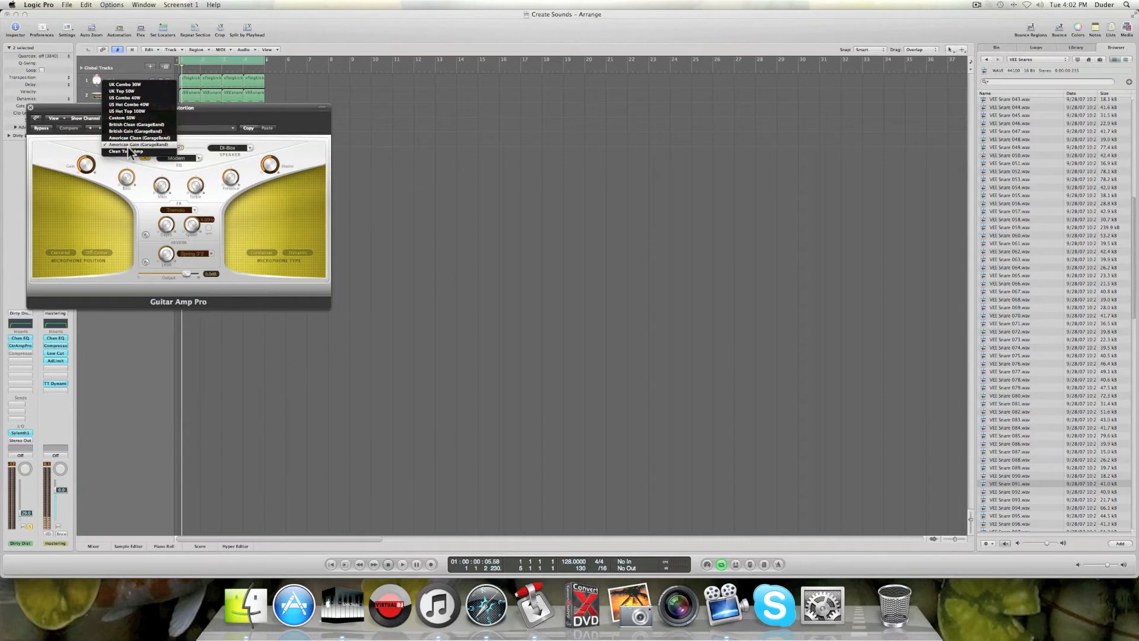
{"action": "left_click", "coordinate": [82, 147]}
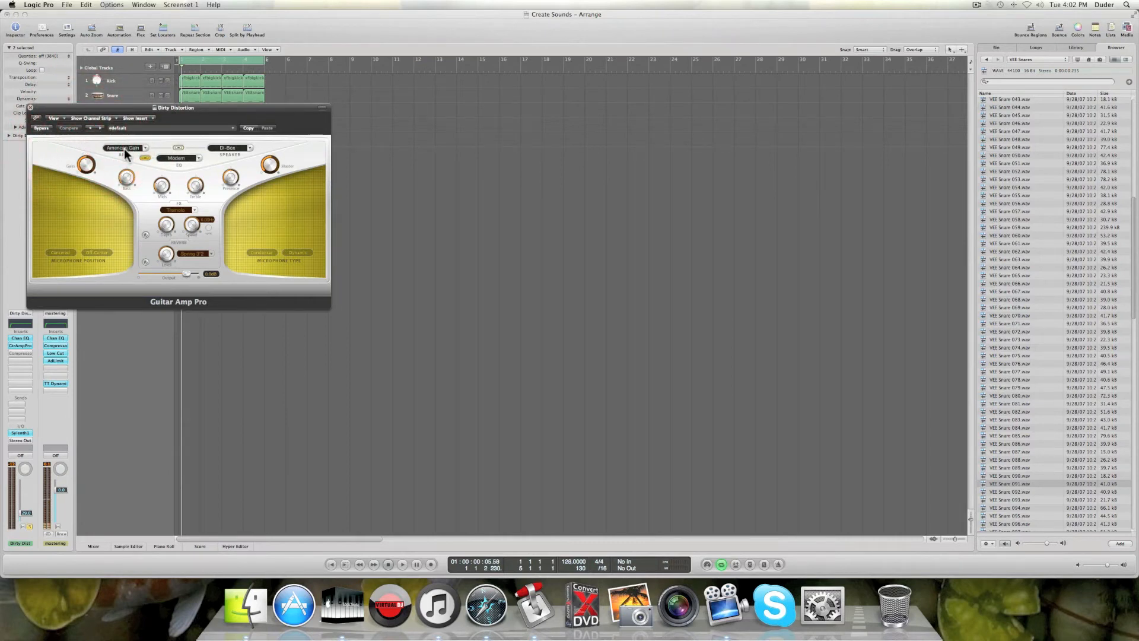
{"action": "left_click", "coordinate": [86, 165]}
{"action": "left_click", "coordinate": [225, 149]}
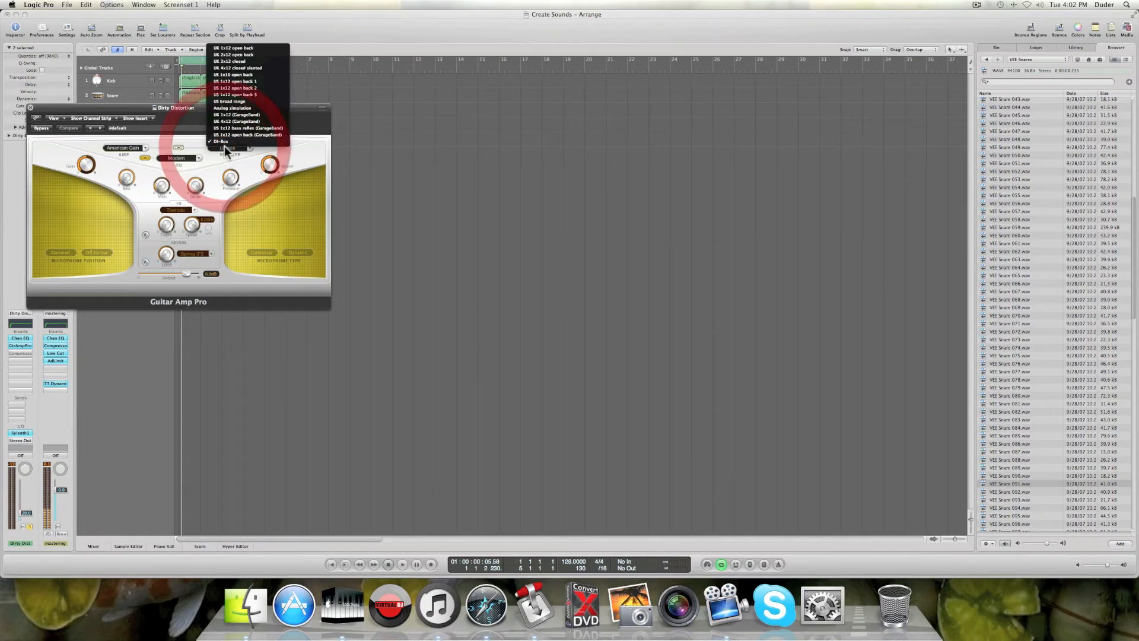
{"action": "left_click", "coordinate": [192, 139]}
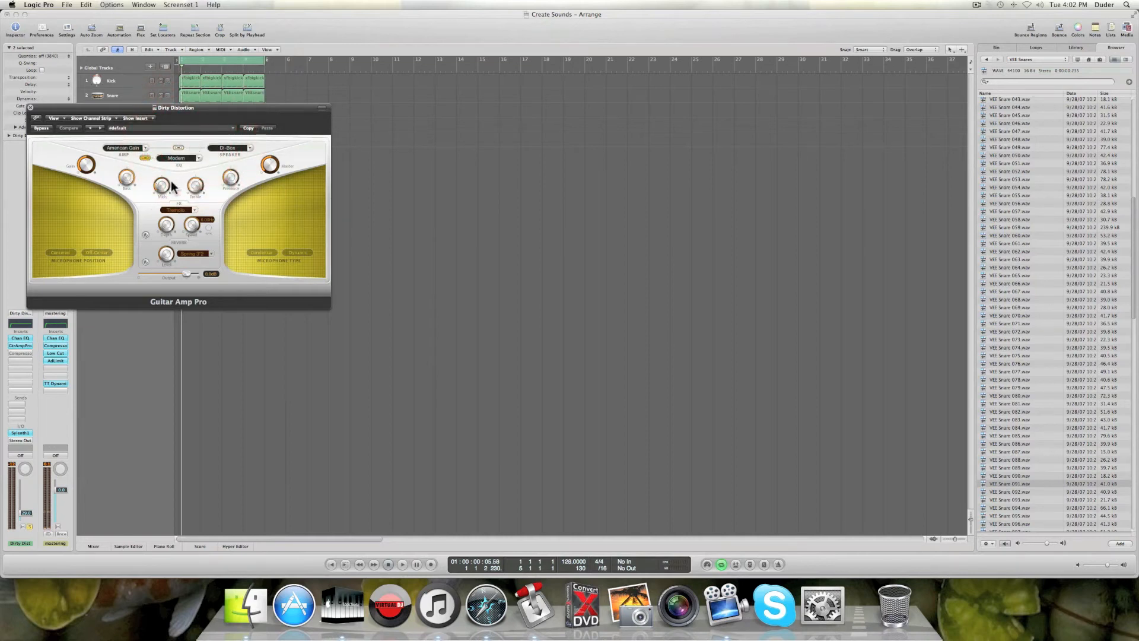
{"action": "left_click_drag", "start_coordinate": [164, 187], "coordinate": [232, 176]}
{"action": "left_click", "coordinate": [232, 180]}
{"action": "left_click", "coordinate": [270, 168]}
{"action": "left_click", "coordinate": [31, 108]}
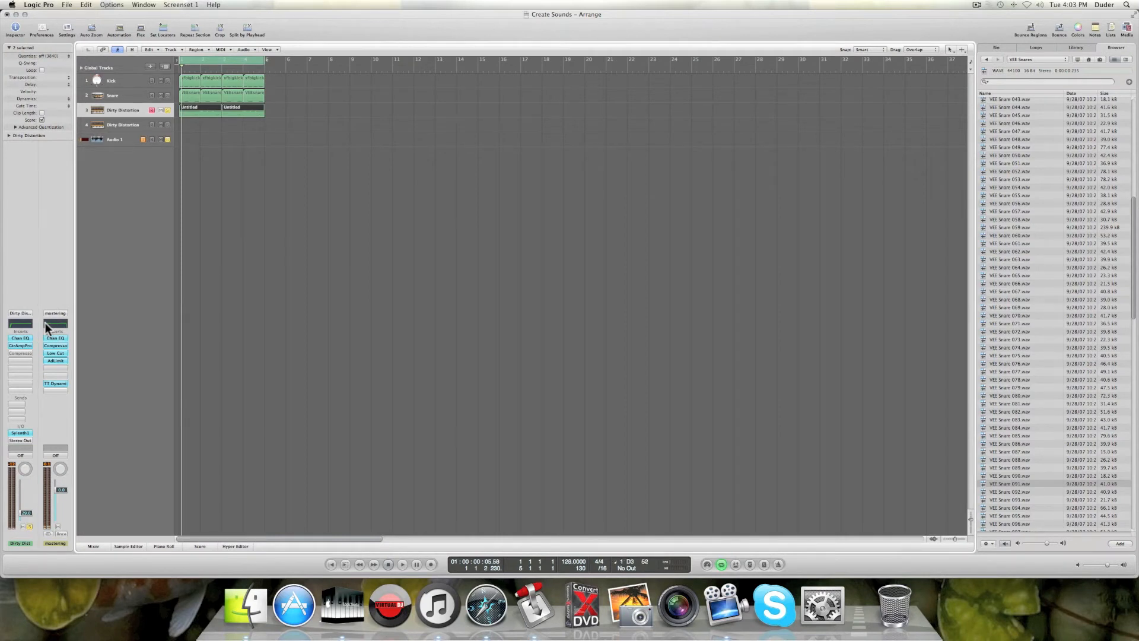
Open the synth track's Compressor, take it out of bypass and move its window over the arrange area
{"action": "left_click", "coordinate": [22, 355]}
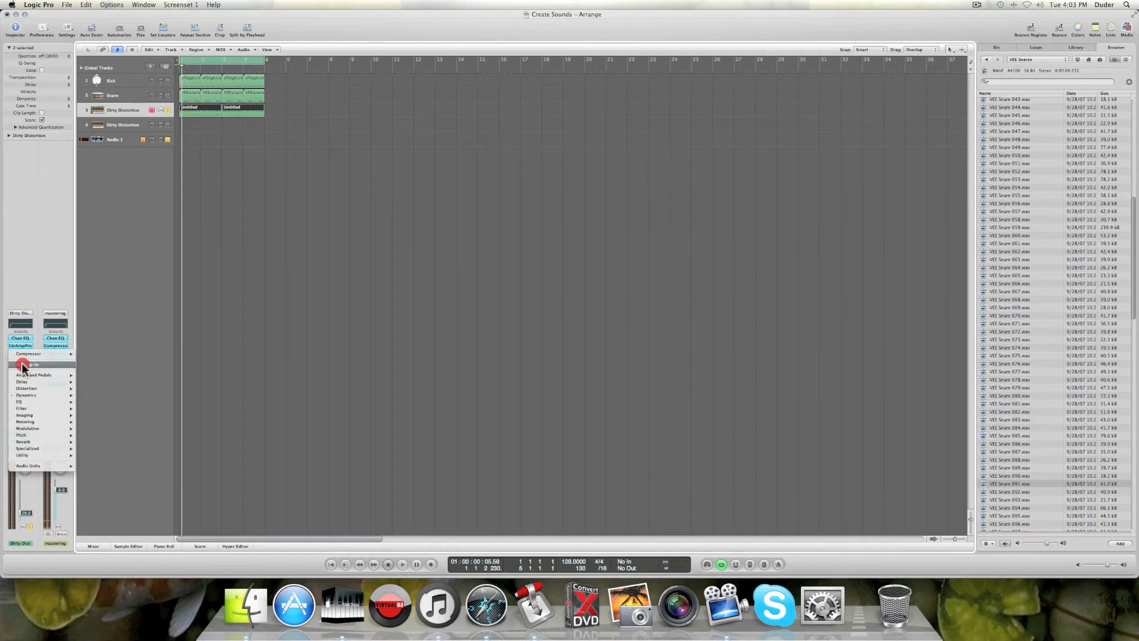
{"action": "left_click", "coordinate": [32, 302]}
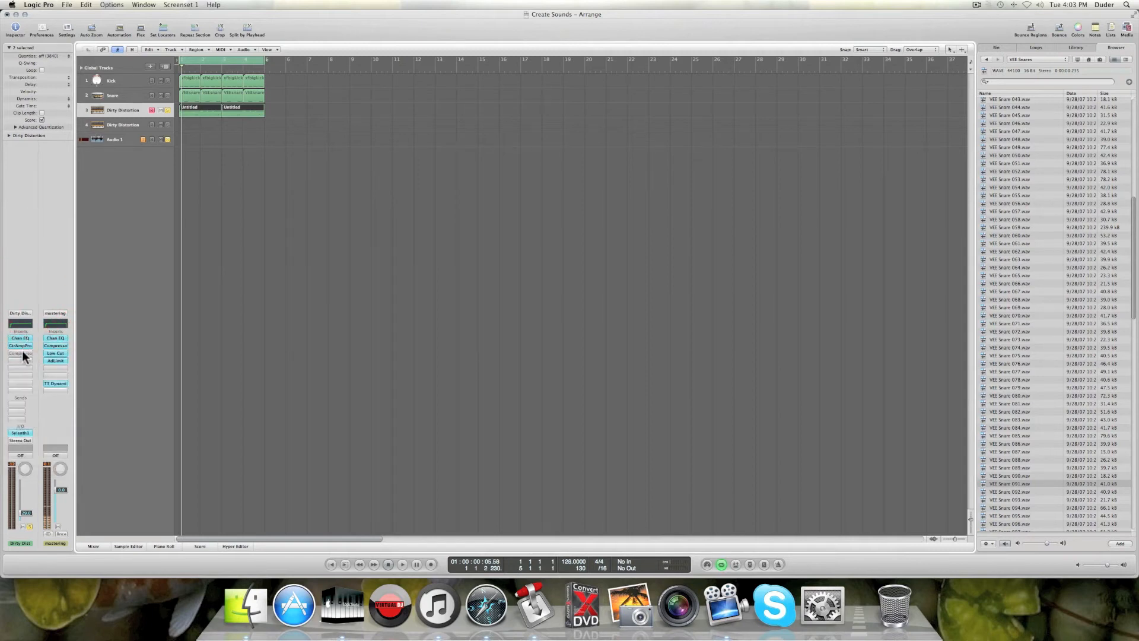
{"action": "left_click", "coordinate": [21, 353]}
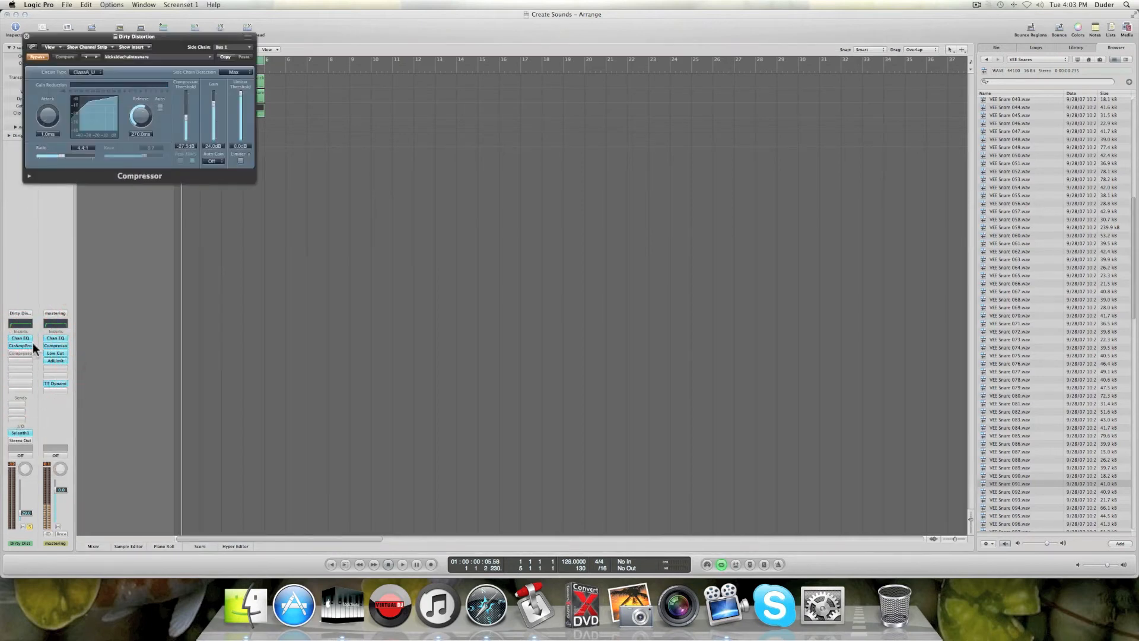
{"action": "left_click", "coordinate": [37, 57]}
{"action": "left_click_drag", "start_coordinate": [24, 34], "coordinate": [272, 145]}
Close the Compressor window and check the bus sends on the Kick and Snare tracks that feed the side chain
{"action": "left_click", "coordinate": [108, 79]}
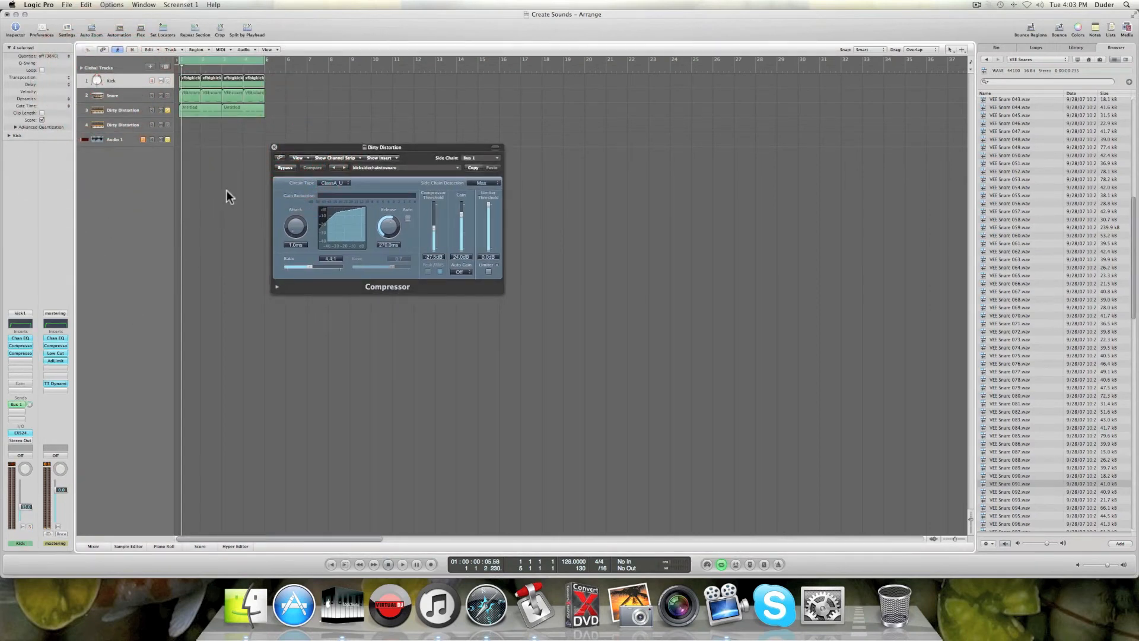
{"action": "left_click", "coordinate": [274, 148]}
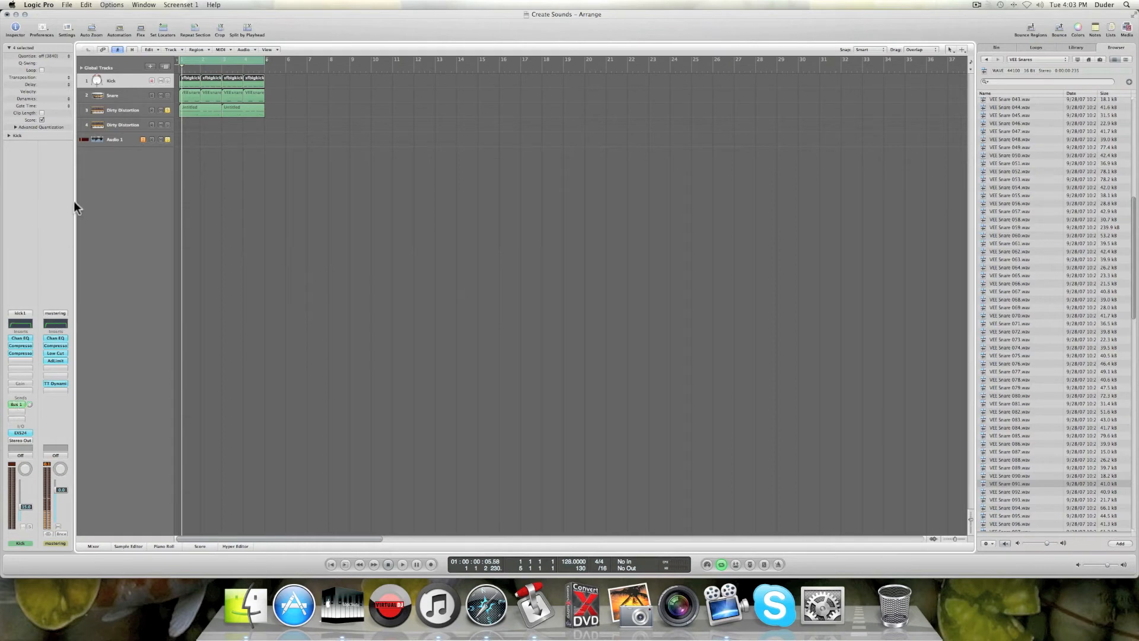
{"action": "left_click", "coordinate": [102, 97]}
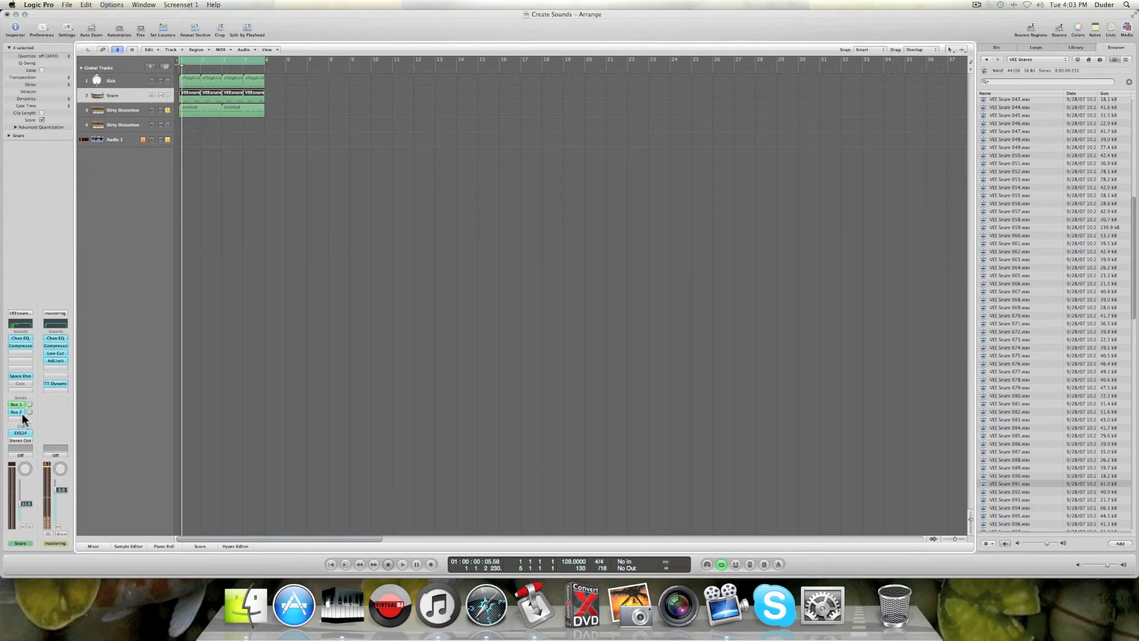
{"action": "left_click", "coordinate": [123, 85]}
{"action": "left_click", "coordinate": [121, 141]}
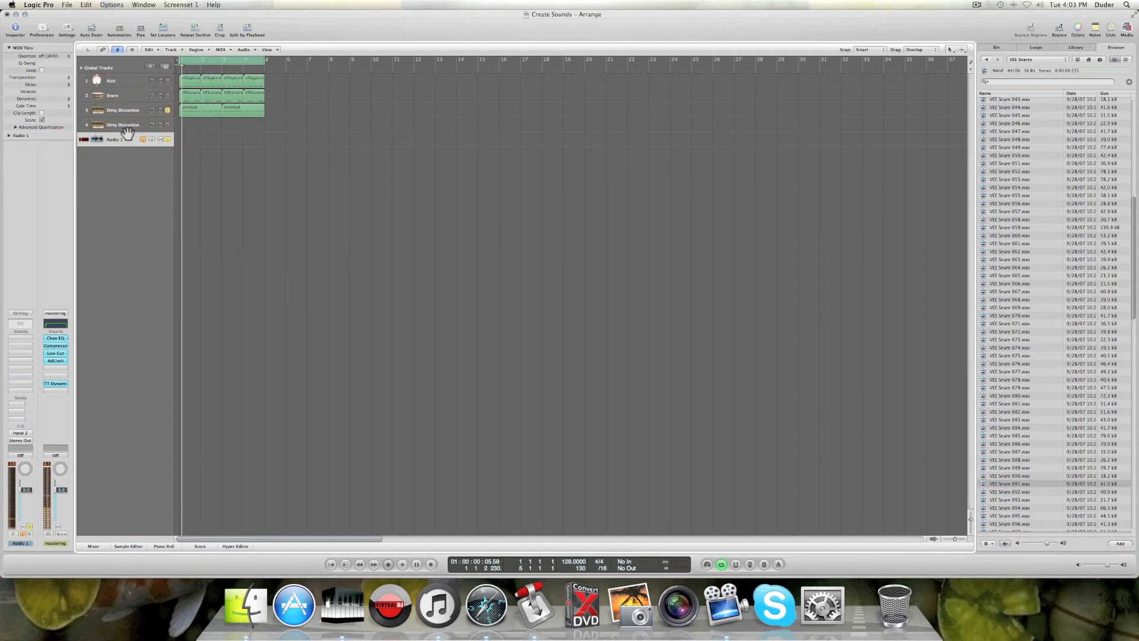
Reopen the Dirty Distortion track's Compressor and examine its side chain, circuit type options and attack setting
{"action": "left_click", "coordinate": [129, 116]}
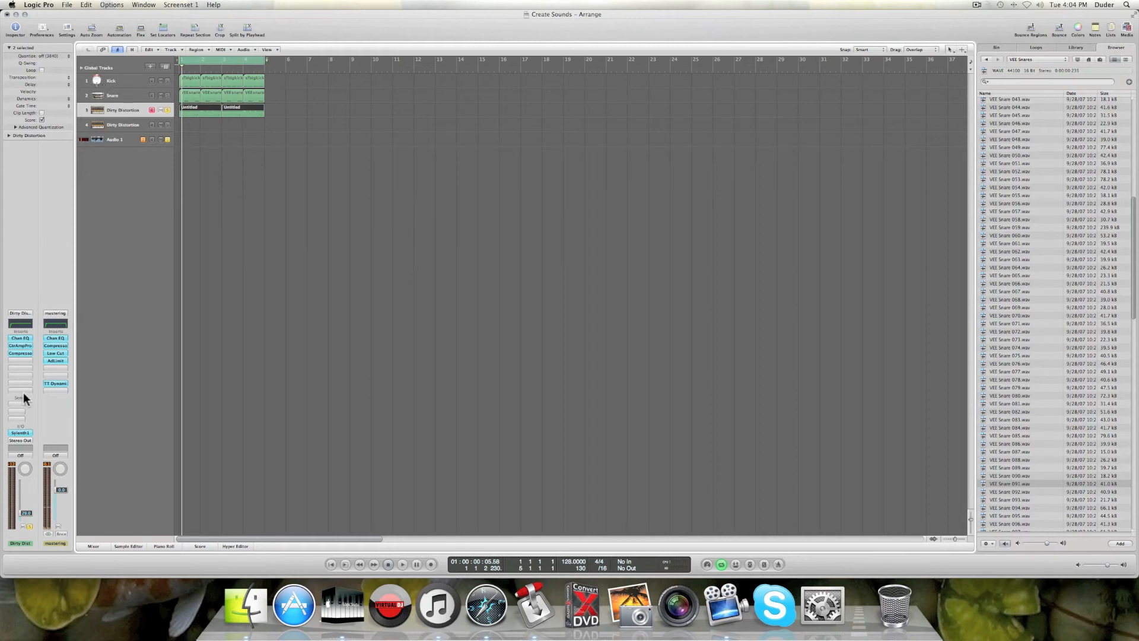
{"action": "left_click", "coordinate": [26, 353]}
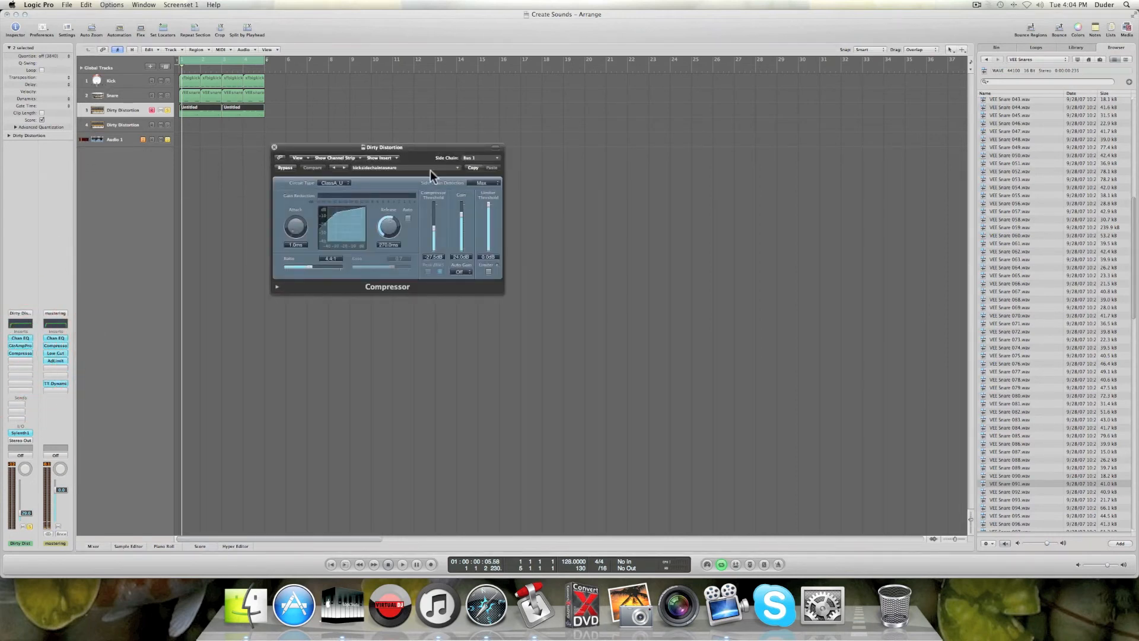
{"action": "left_click", "coordinate": [324, 183]}
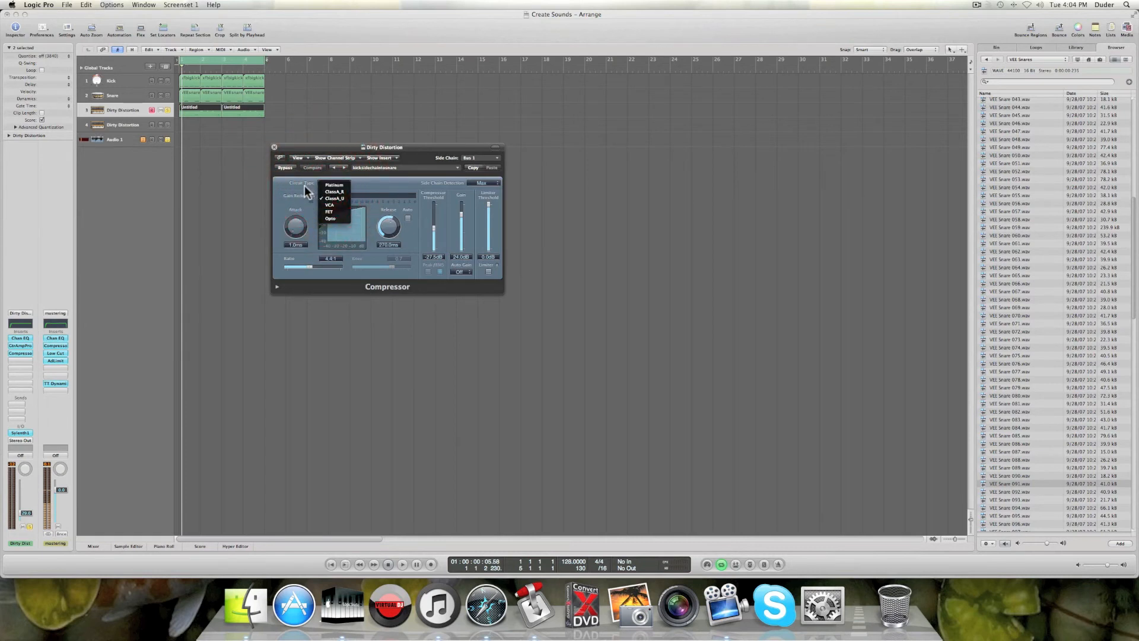
{"action": "left_click", "coordinate": [304, 185]}
{"action": "left_click", "coordinate": [322, 183]}
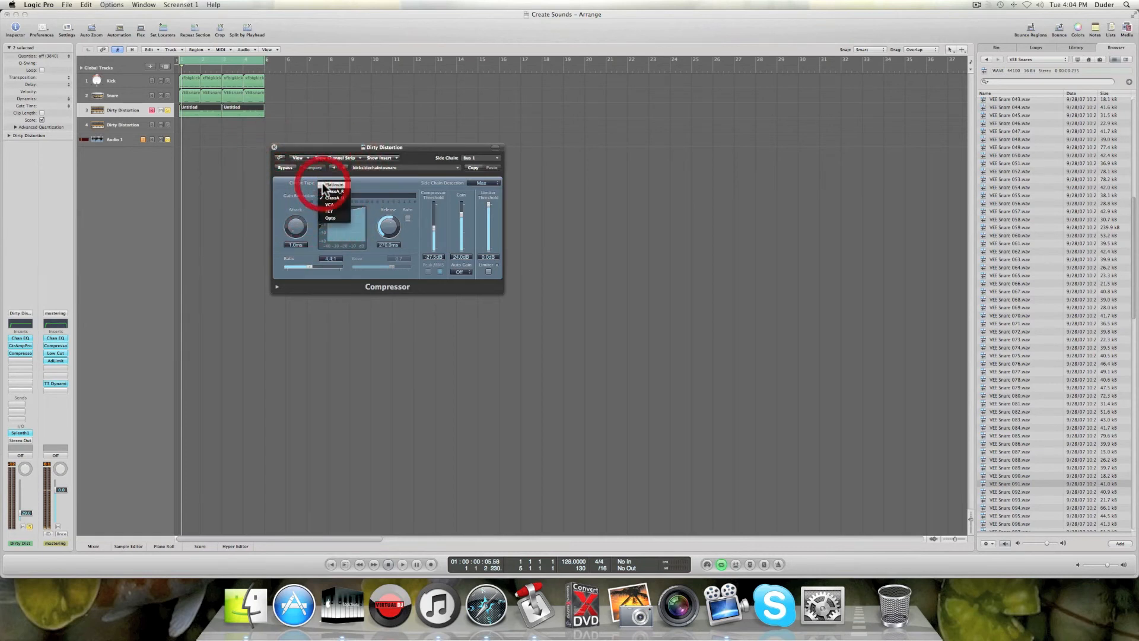
{"action": "left_click", "coordinate": [301, 187]}
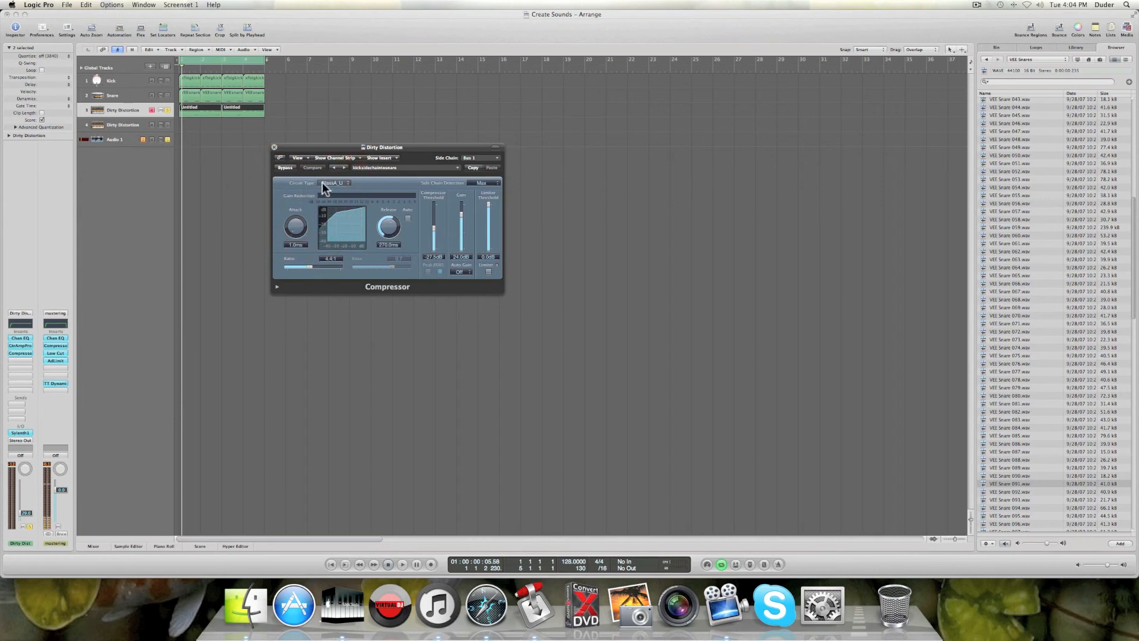
{"action": "left_click", "coordinate": [325, 183]}
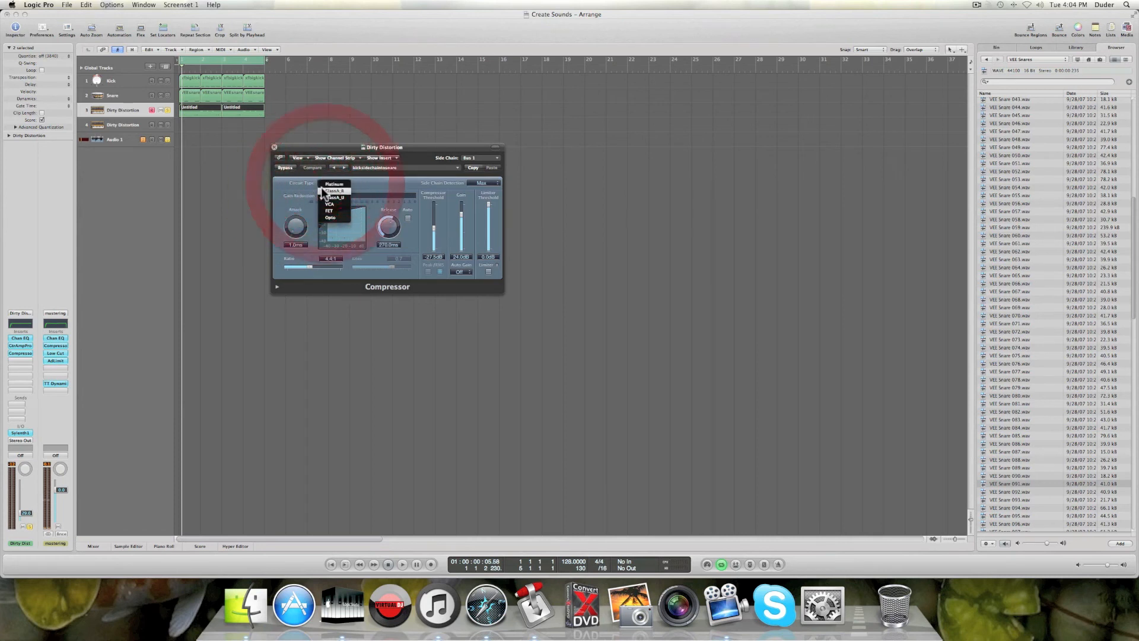
{"action": "left_click", "coordinate": [307, 185]}
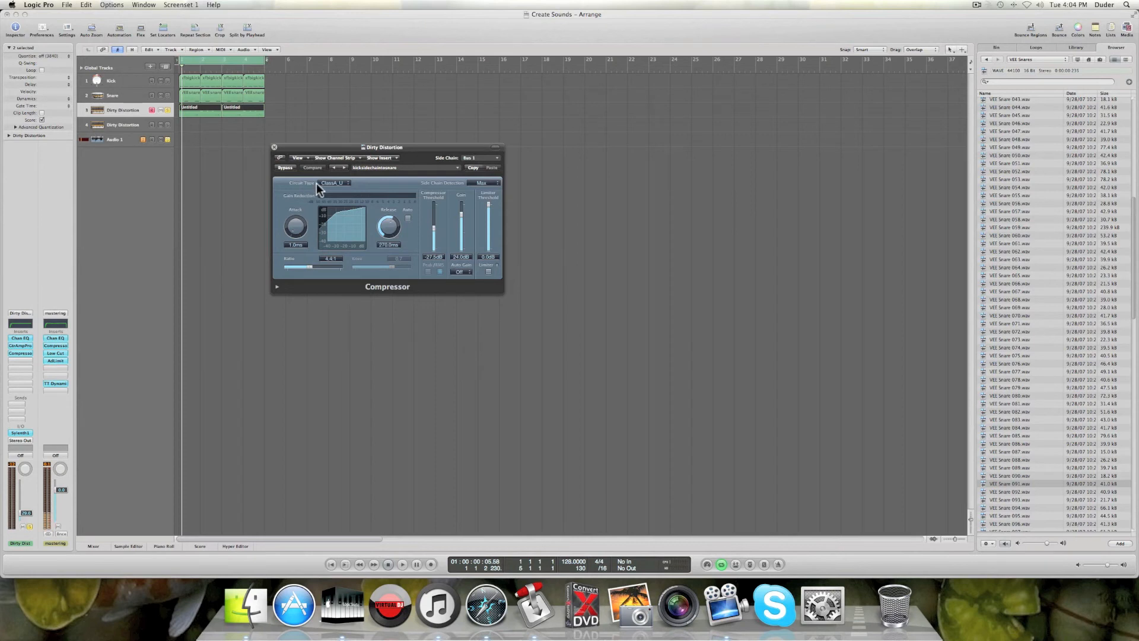
{"action": "left_click", "coordinate": [297, 228]}
Turn off solo on the Dirty Distortion and Audio 1 tracks and play the synth together with the drums
{"action": "left_click", "coordinate": [168, 110]}
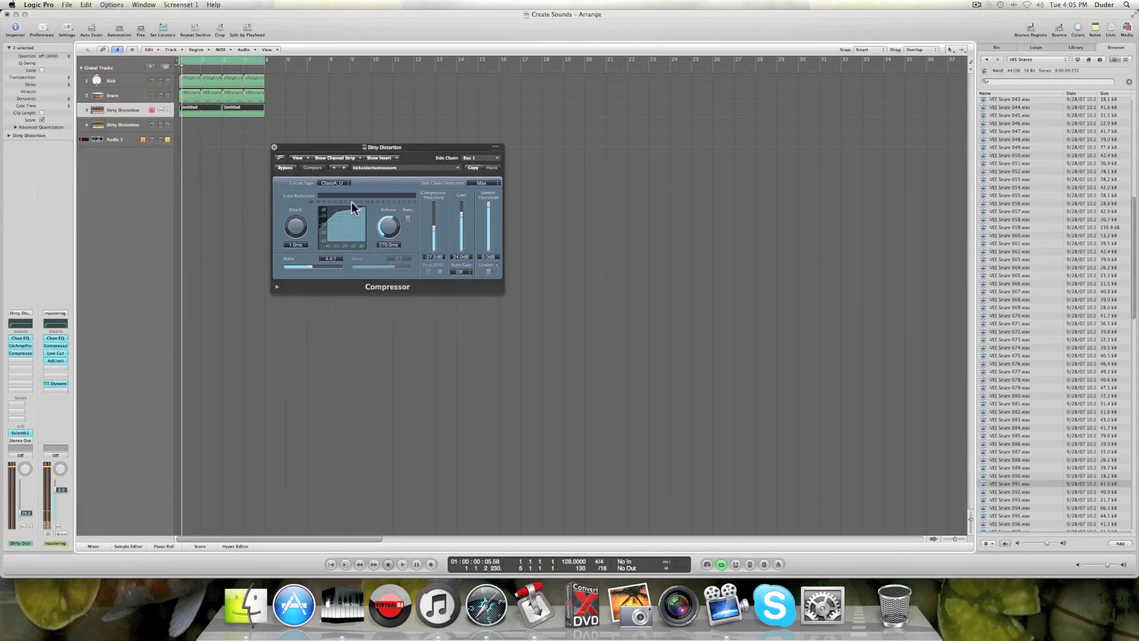
{"action": "key", "text": "space"}
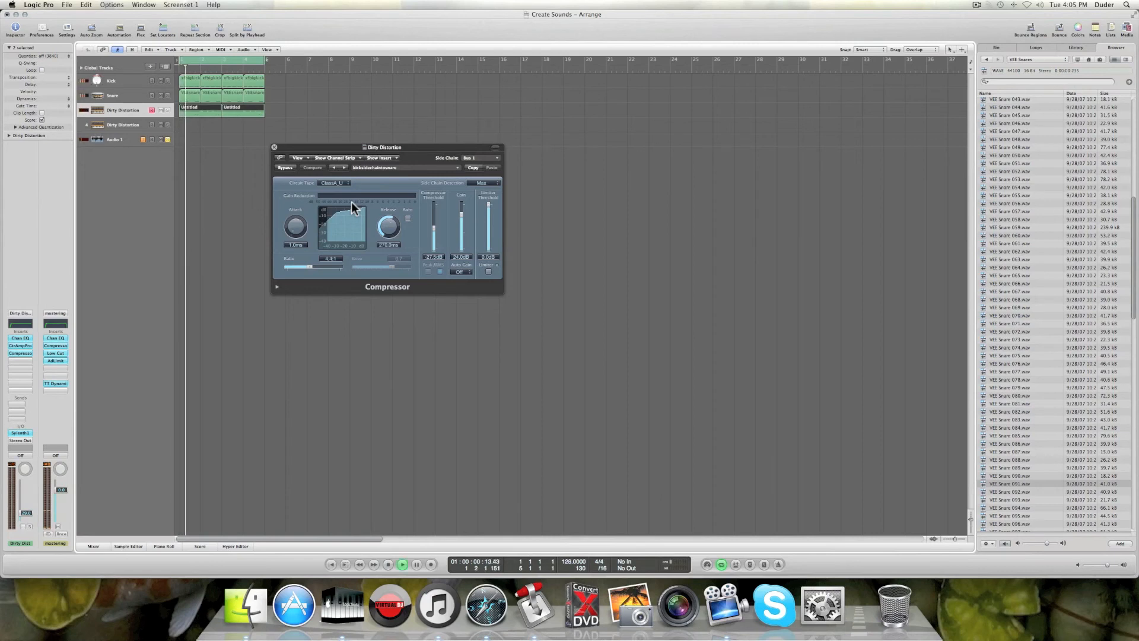
{"action": "left_click", "coordinate": [168, 140]}
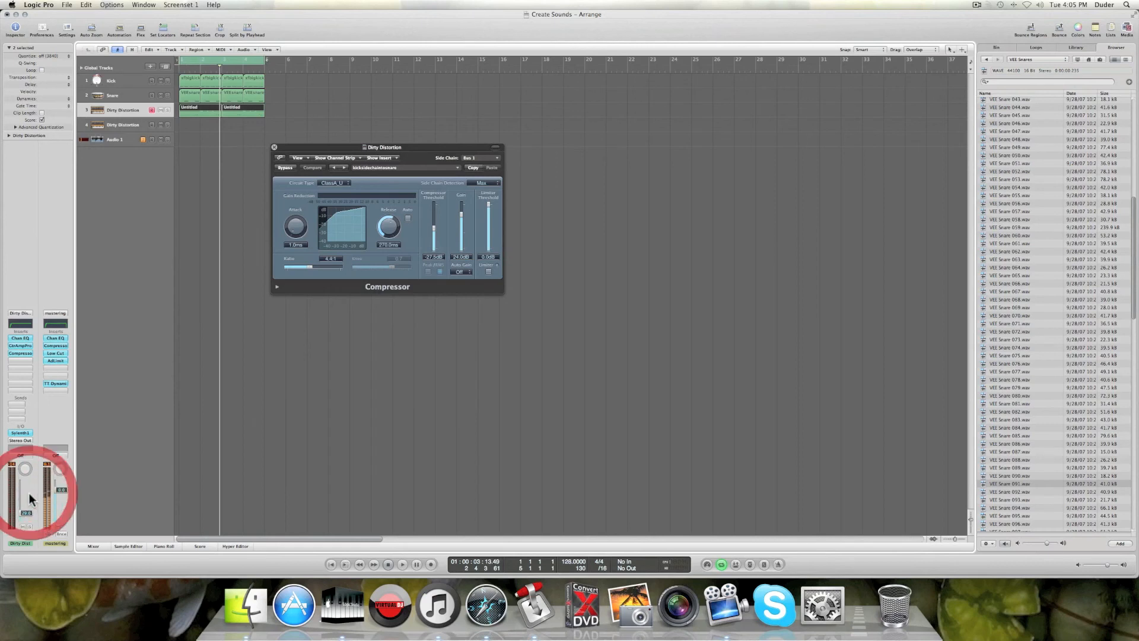
Check the synth track's volume fader, close the Compressor window and listen to the full loop
{"action": "left_click", "coordinate": [23, 514]}
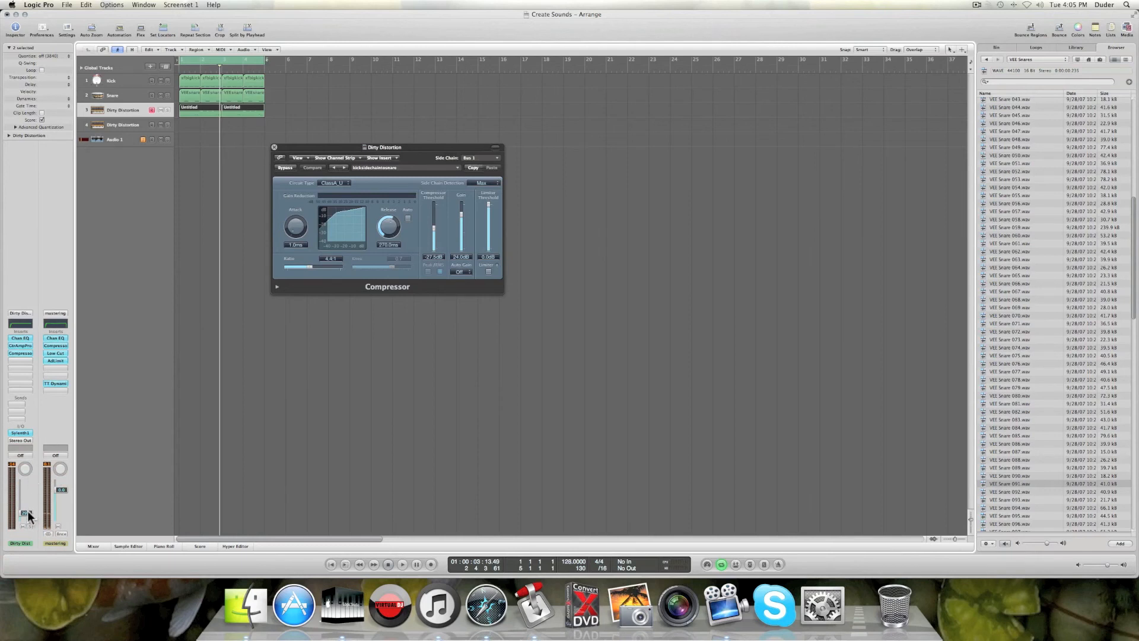
{"action": "mouse_move", "coordinate": [27, 510]}
{"action": "left_mouse_down"}
{"action": "mouse_move", "coordinate": [32, 494]}
{"action": "mouse_move", "coordinate": [31, 512]}
{"action": "left_mouse_up"}
{"action": "left_click", "coordinate": [274, 147]}
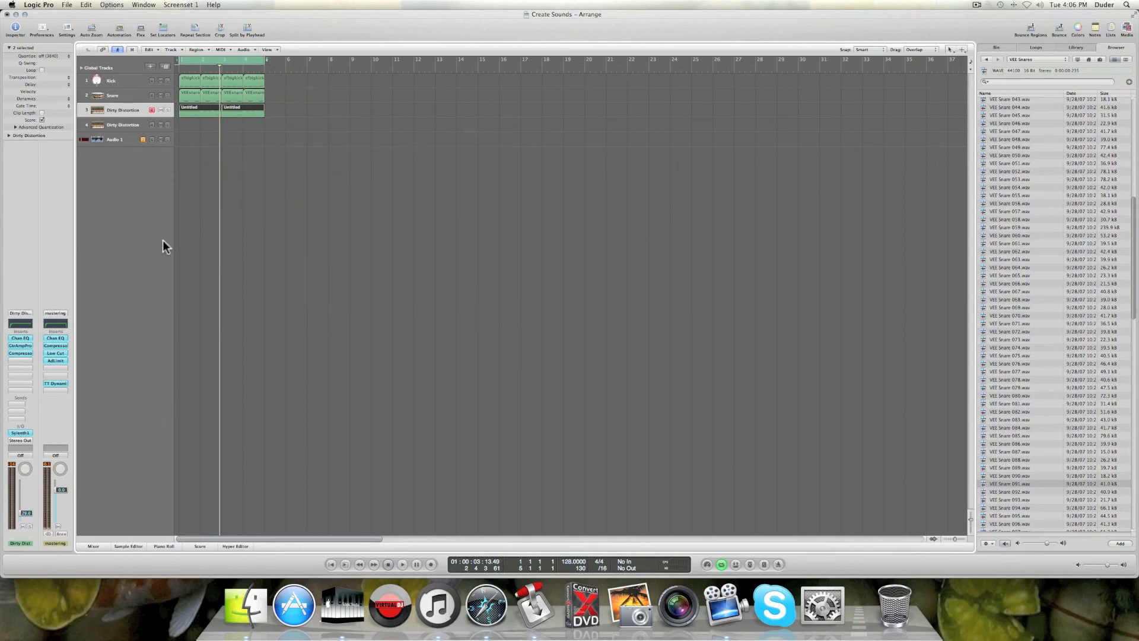
{"action": "key", "text": "space"}
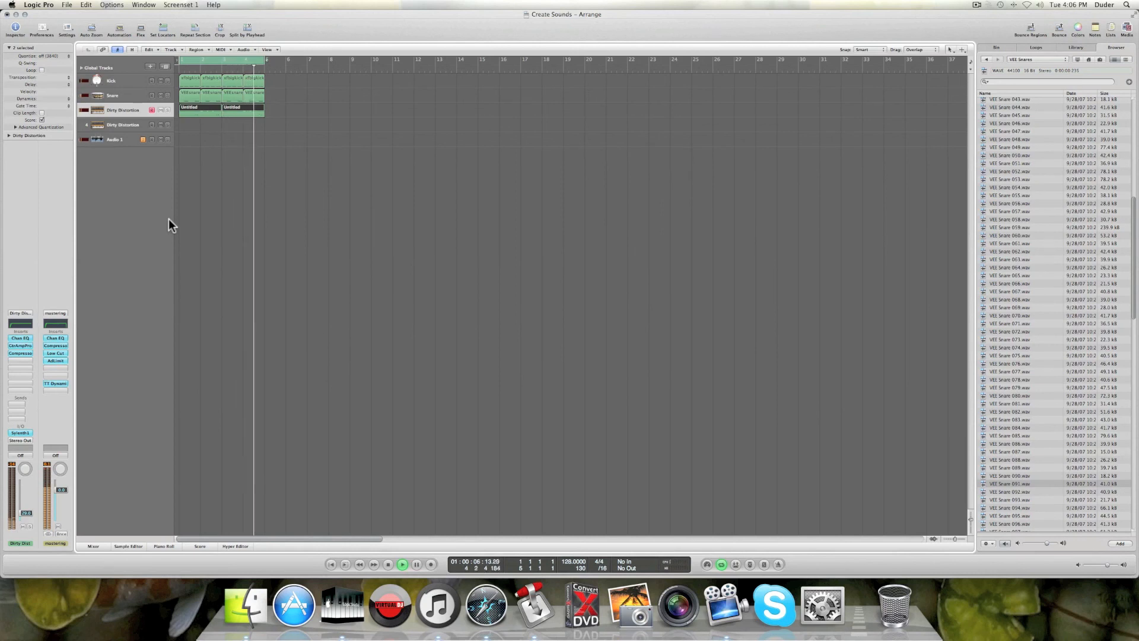
{"action": "key", "text": "space"}
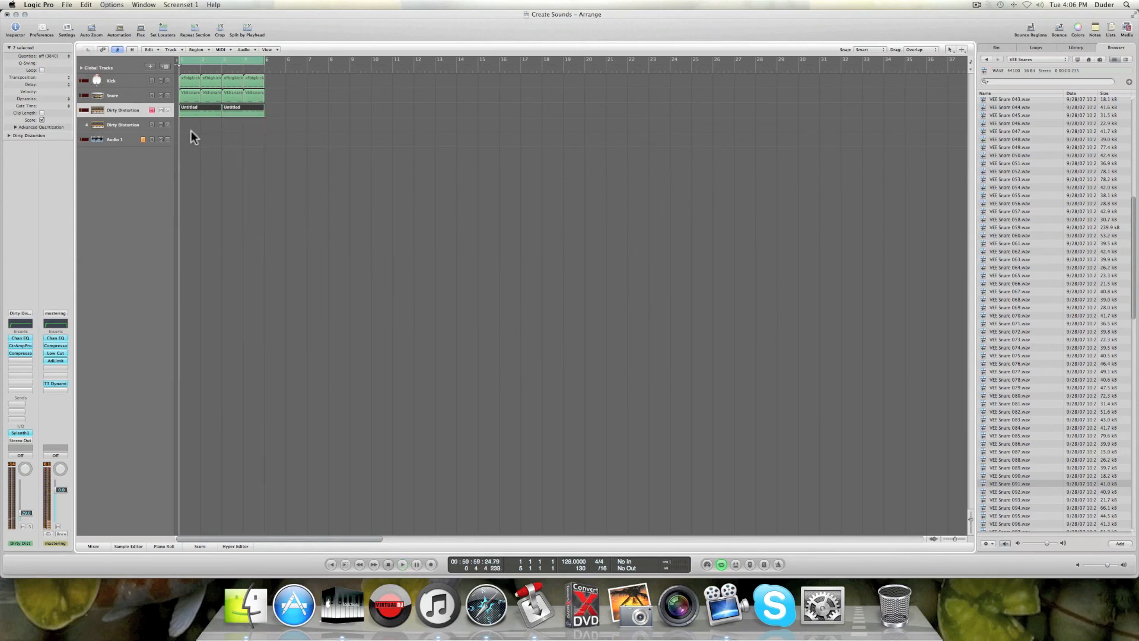
Open the synth regions in the Piano Roll, check that Hyper Draw shows Pitch Bend, and play through the notes
{"action": "double_click", "coordinate": [209, 107]}
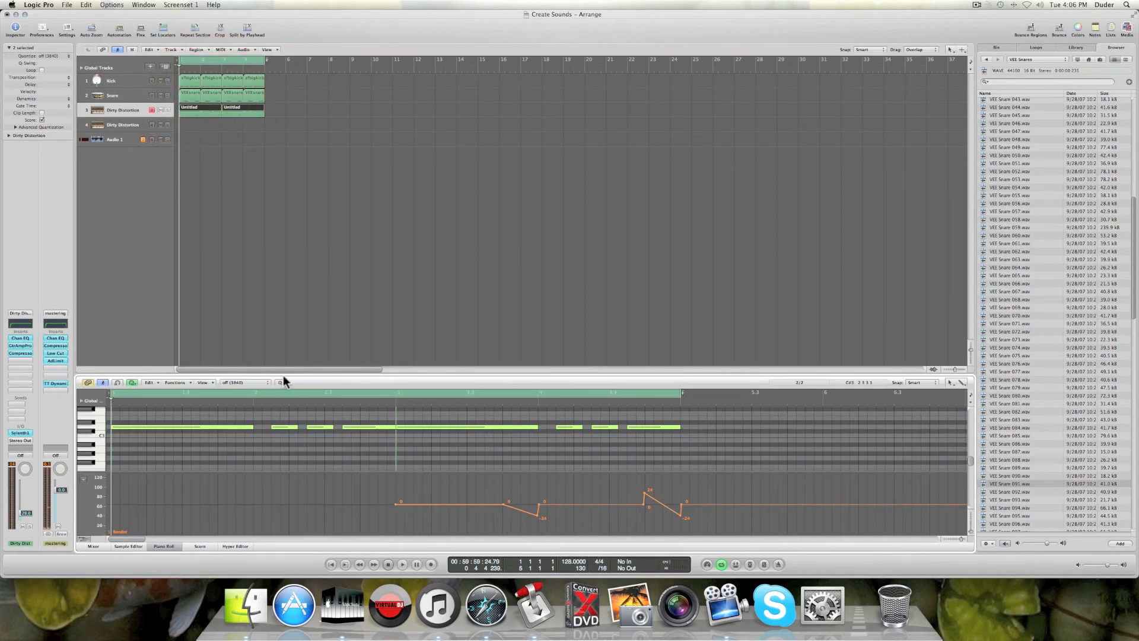
{"action": "left_click", "coordinate": [85, 539]}
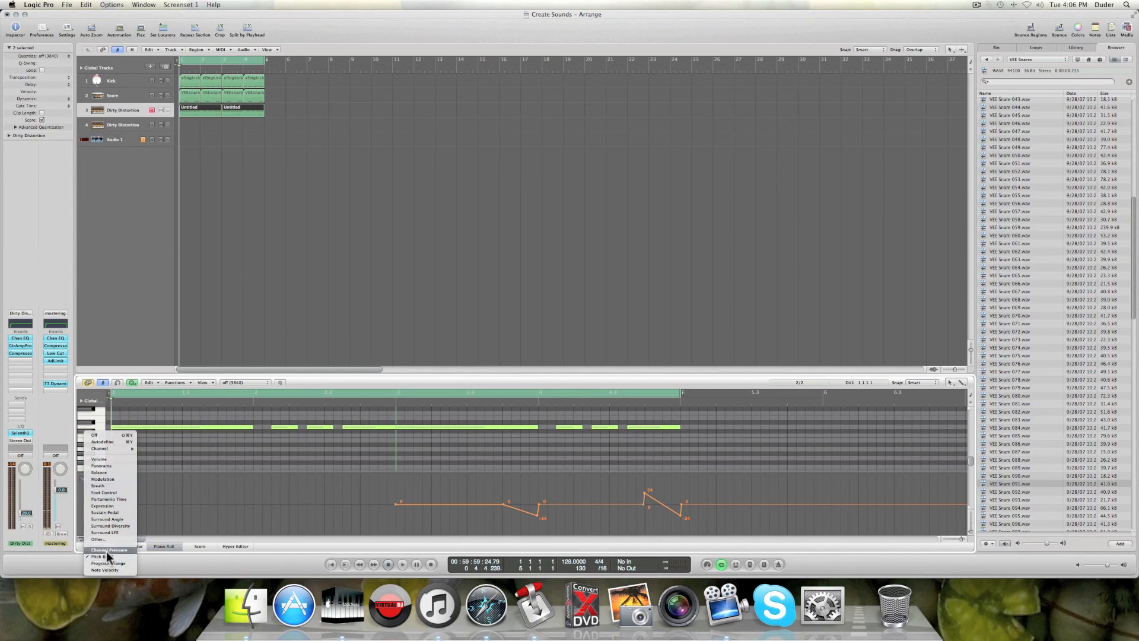
{"action": "left_click", "coordinate": [102, 367]}
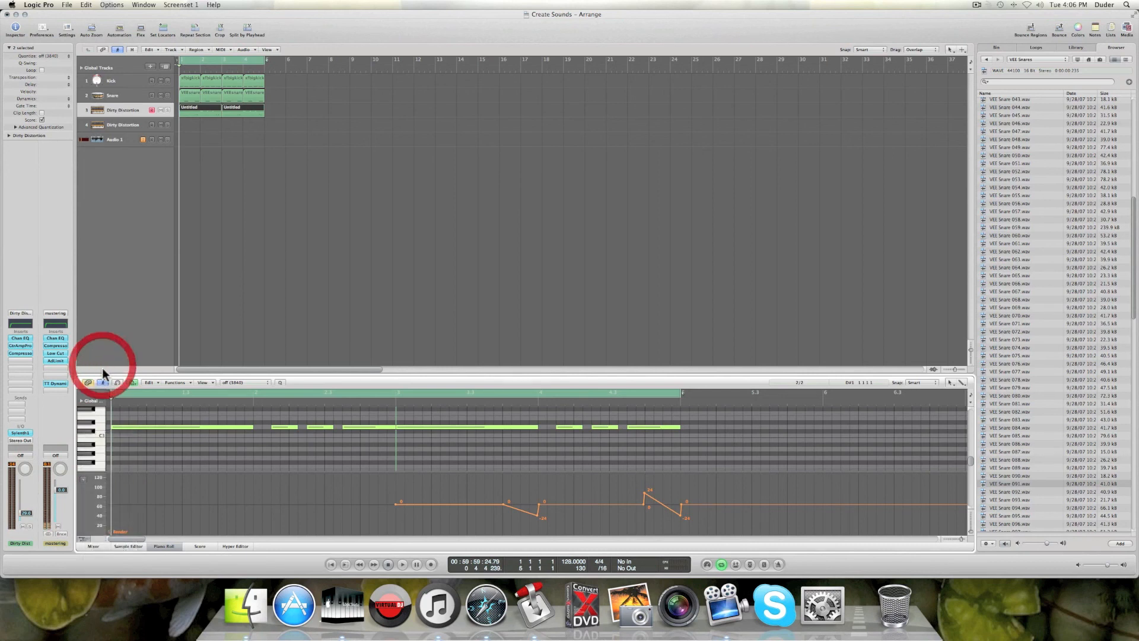
{"action": "left_click", "coordinate": [80, 539]}
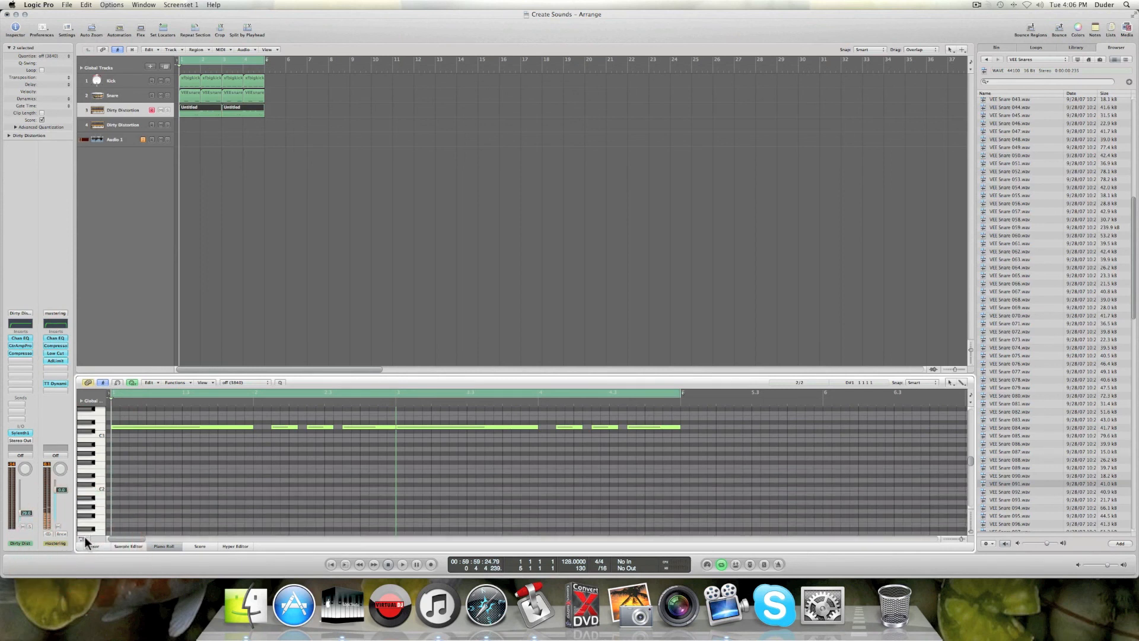
{"action": "left_click", "coordinate": [84, 539]}
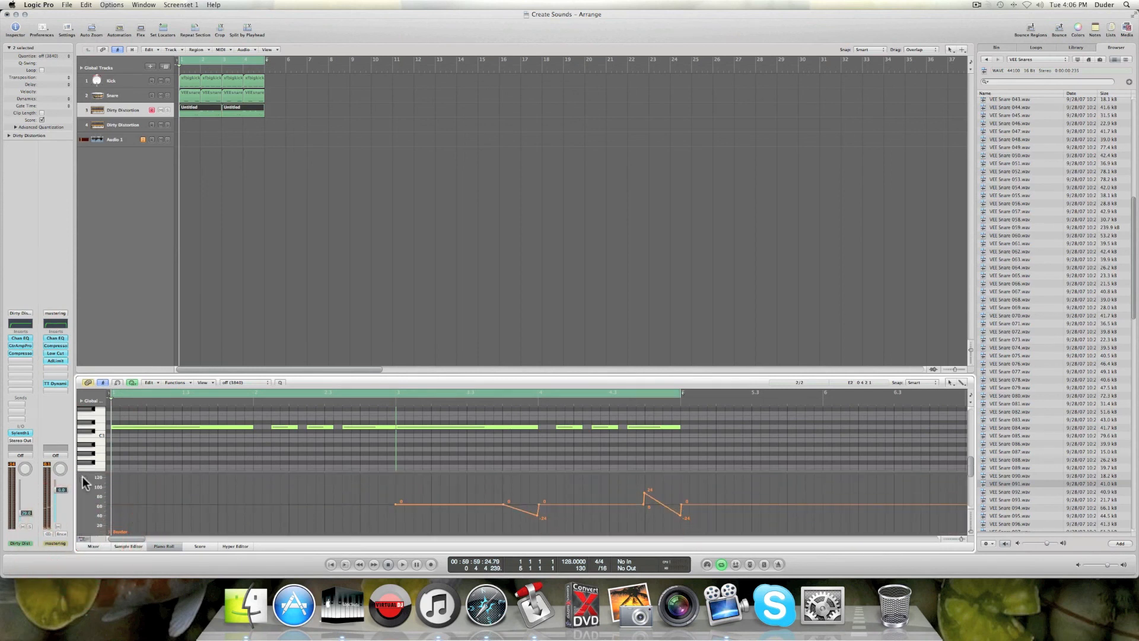
{"action": "left_click", "coordinate": [83, 478]}
{"action": "left_click", "coordinate": [108, 349]}
{"action": "key", "text": "space"}
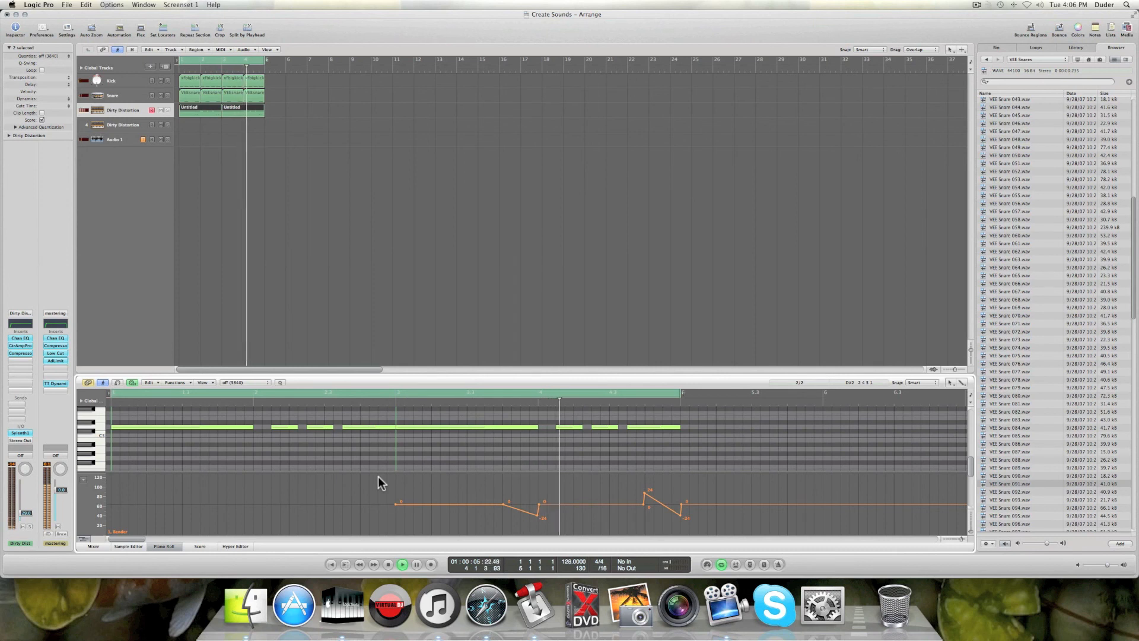
{"action": "key", "text": "space"}
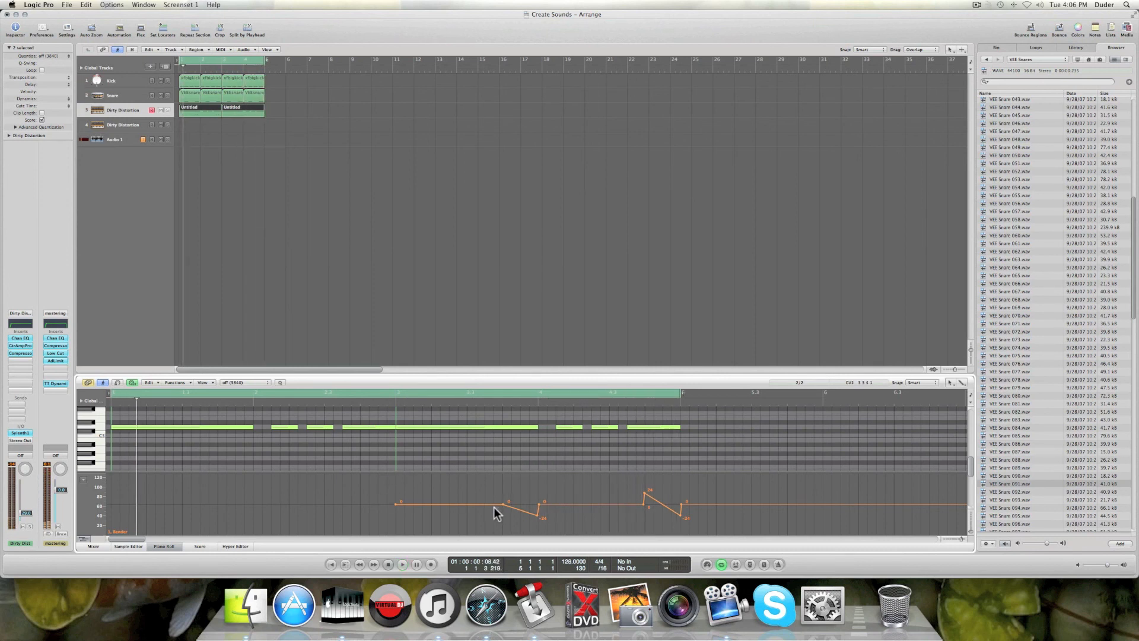
Shrink the Piano Roll's Hyper Draw lane and select only the first Dirty Distortion region
{"action": "left_click_drag", "start_coordinate": [336, 472], "coordinate": [334, 504]}
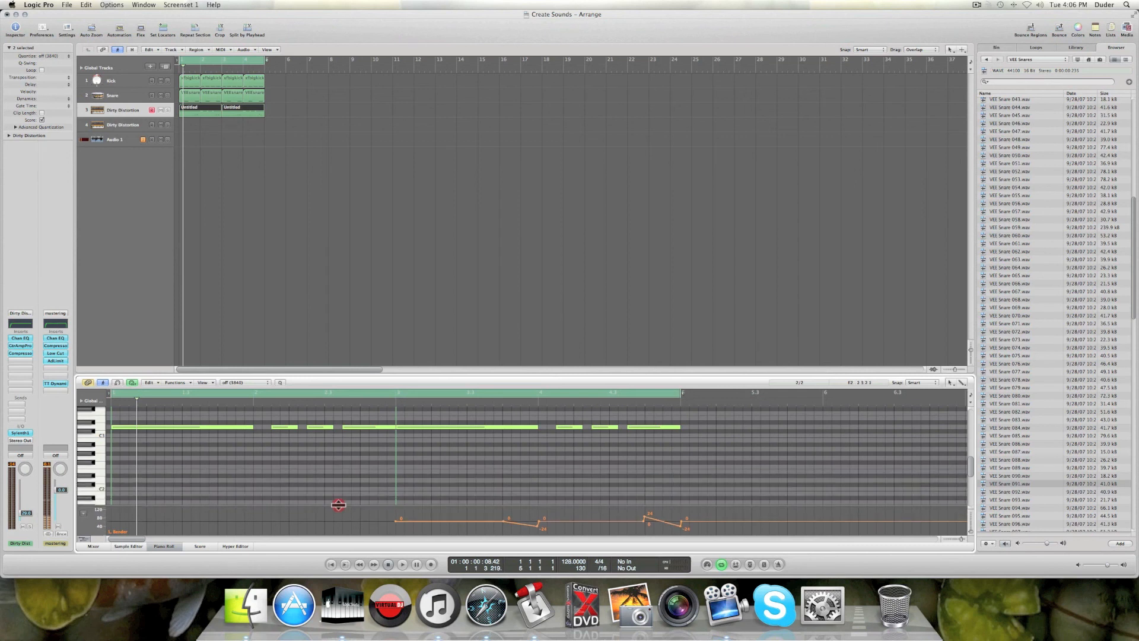
{"action": "left_click", "coordinate": [201, 111]}
{"action": "left_click", "coordinate": [248, 126]}
{"action": "left_click", "coordinate": [198, 108]}
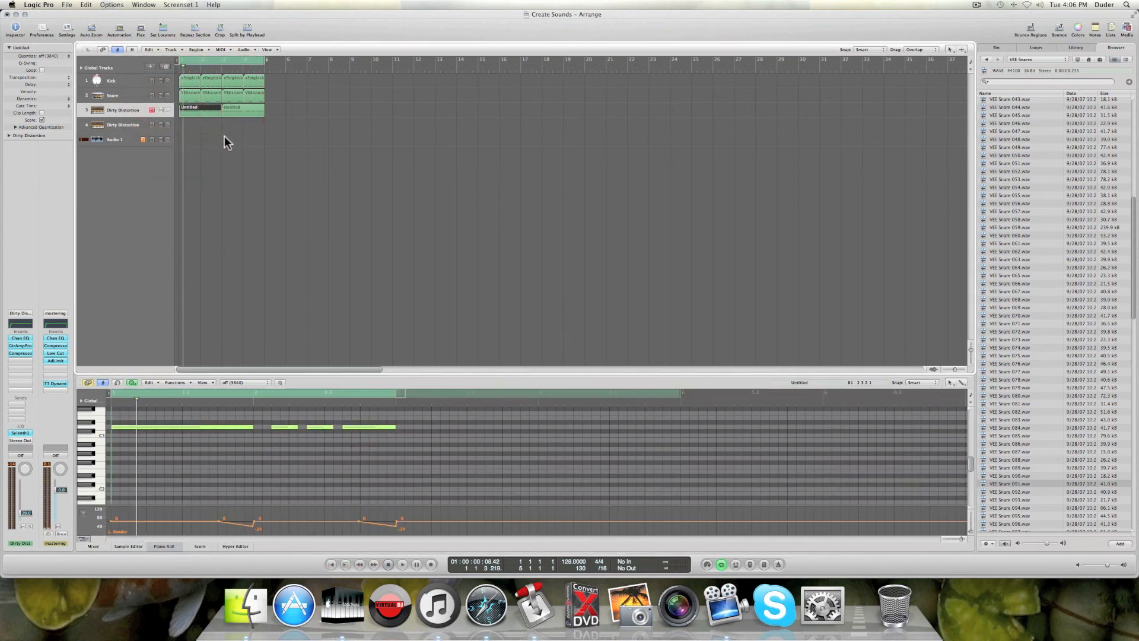